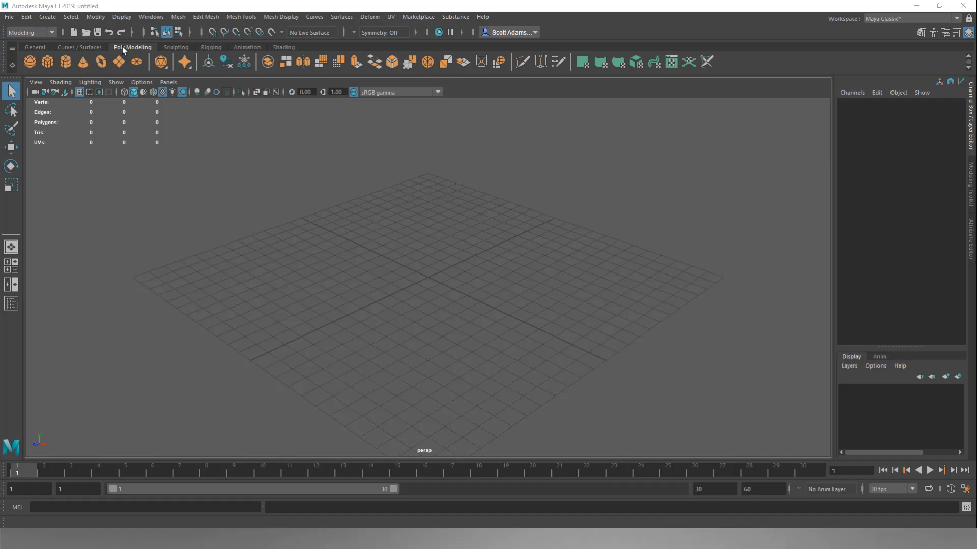
Create a polygon cube and move it along the X axis to about -7.05.
click(53, 61)
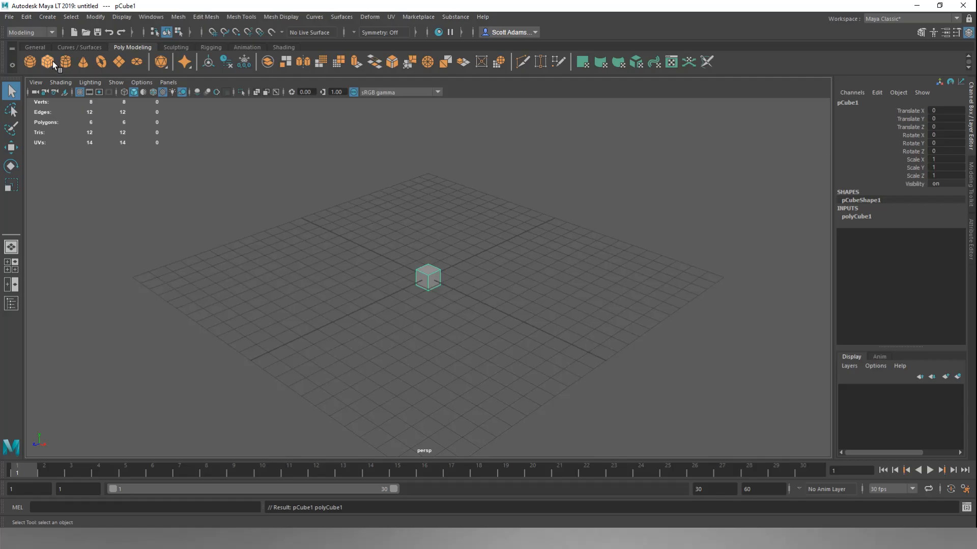
key(w)
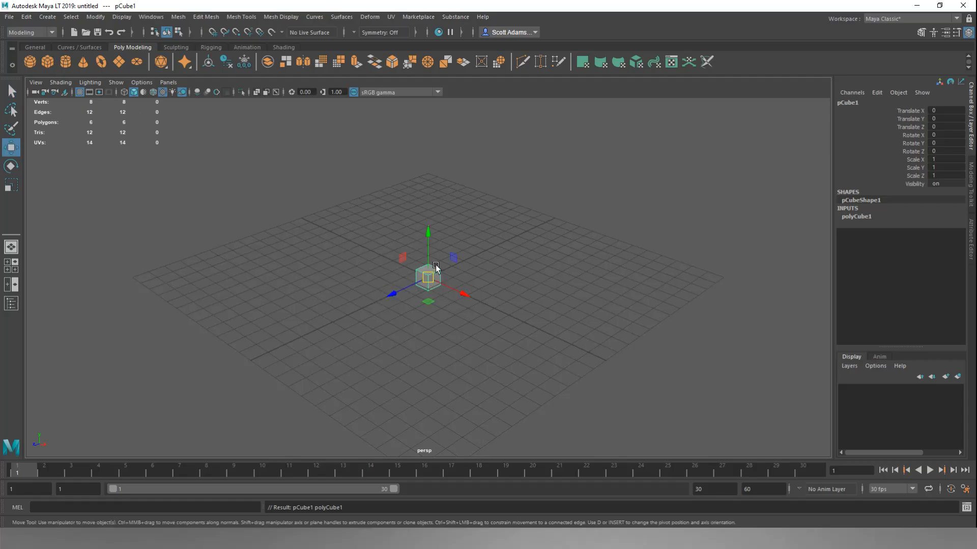
drag(455, 289, 381, 253)
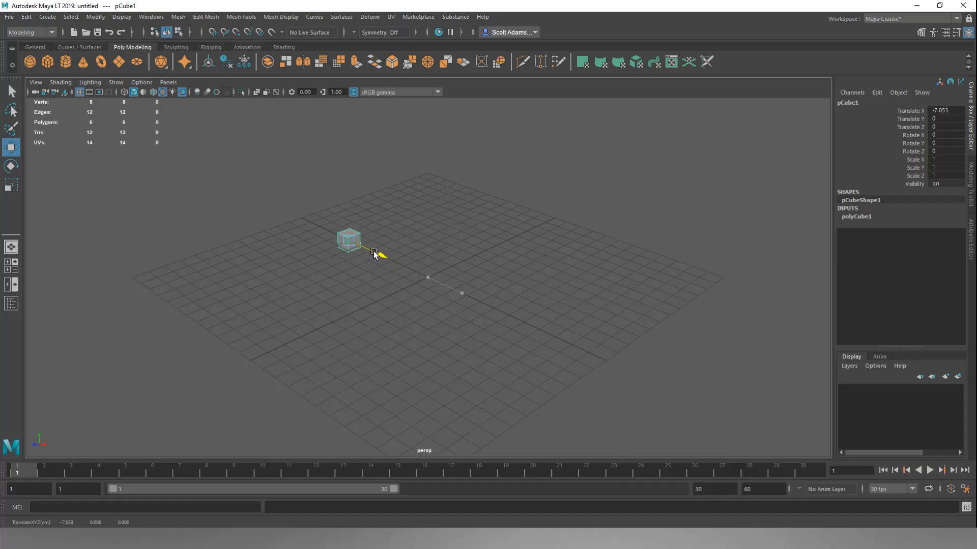
Create a polygon cylinder at the origin and nudge it along the X axis to about 0.07.
click(65, 65)
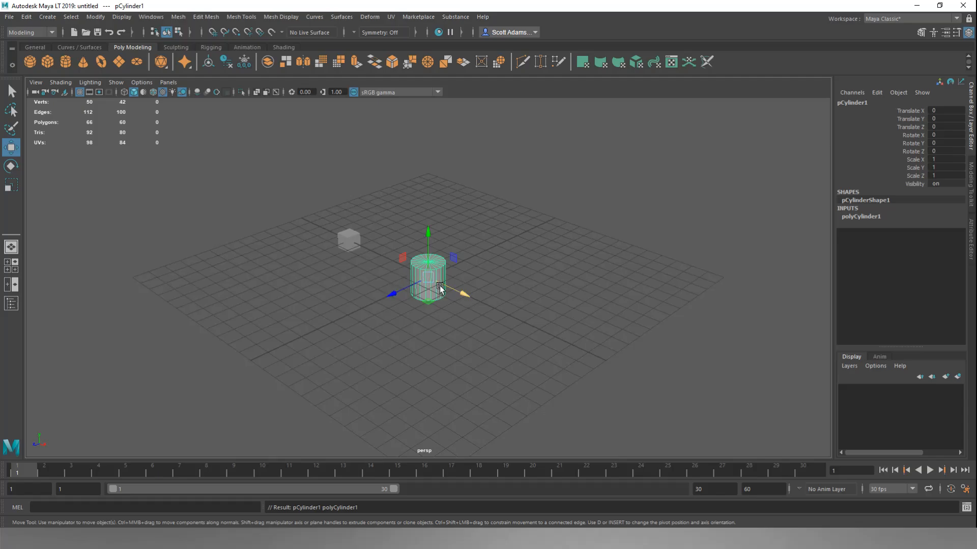
drag(463, 294, 446, 293)
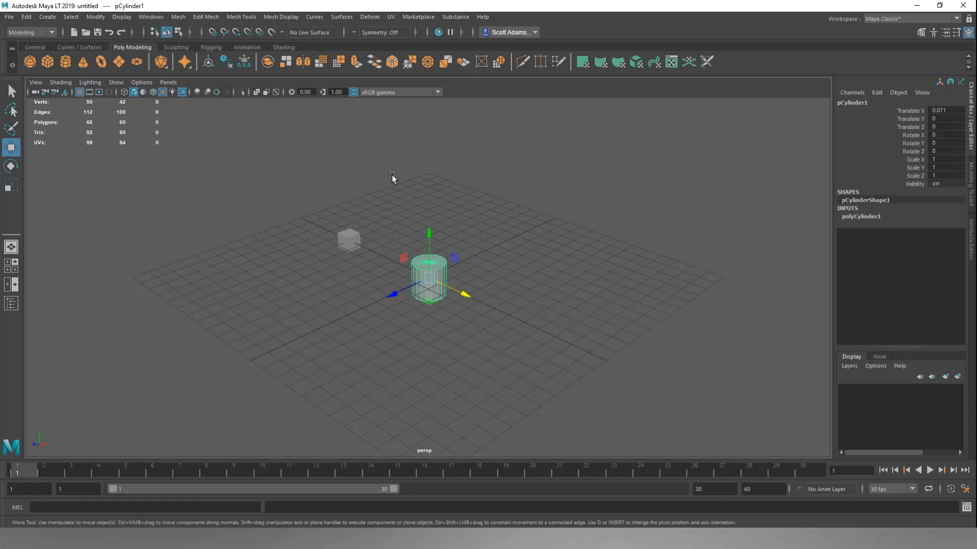
Show the cylinder's Attribute Editor and set the tab direction of its panel group to Top.
click(972, 241)
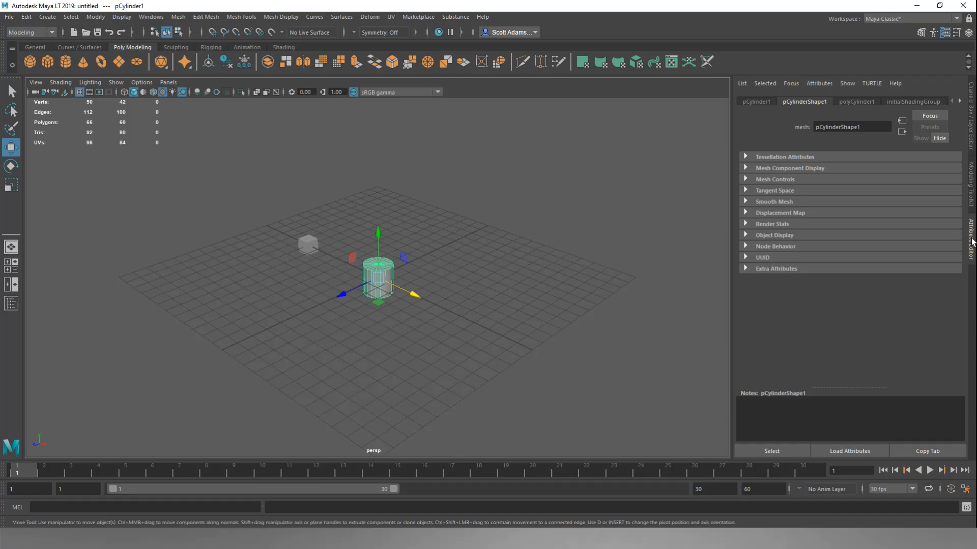
right_click(973, 242)
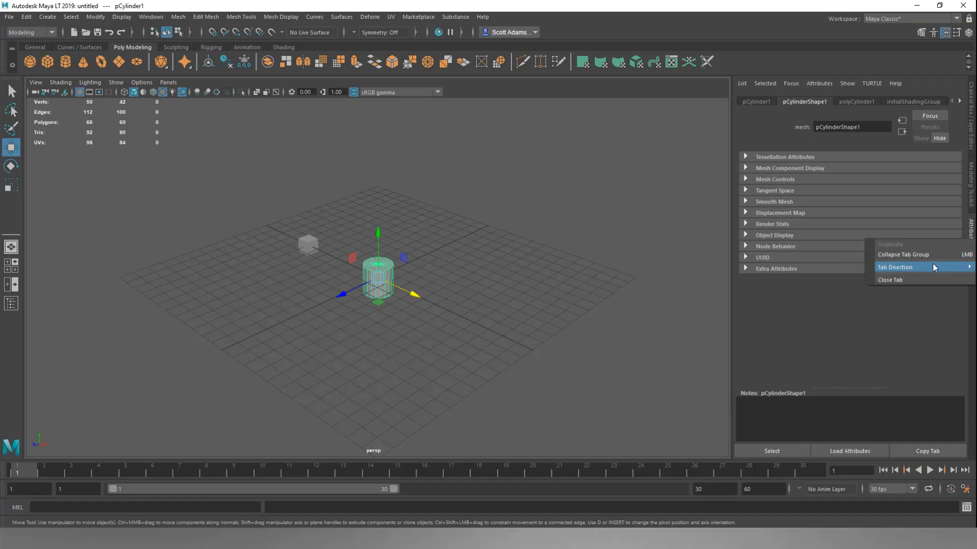
mouse_move(932, 268)
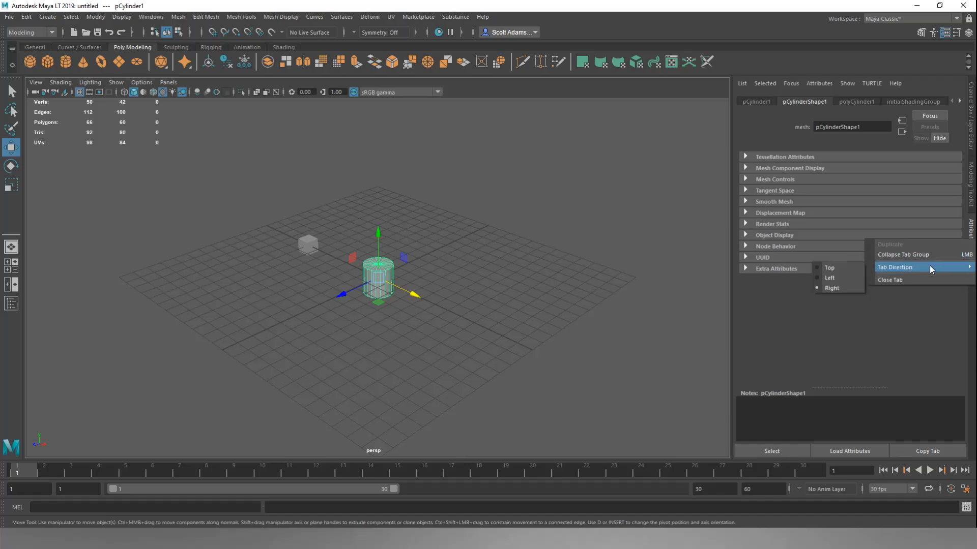
click(855, 268)
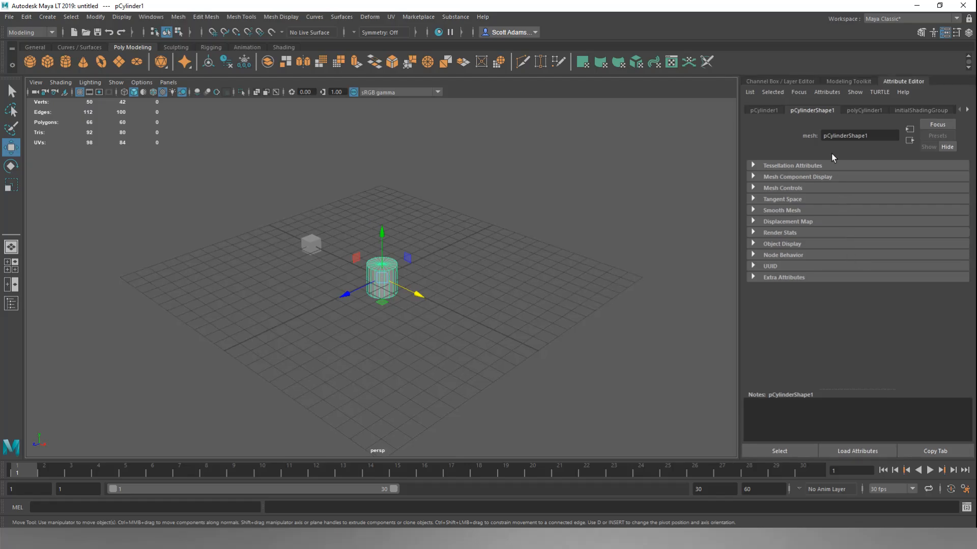
Widen the Channel Box / Layer Editor and the Modeling Toolkit so that all three tab names fit.
click(806, 81)
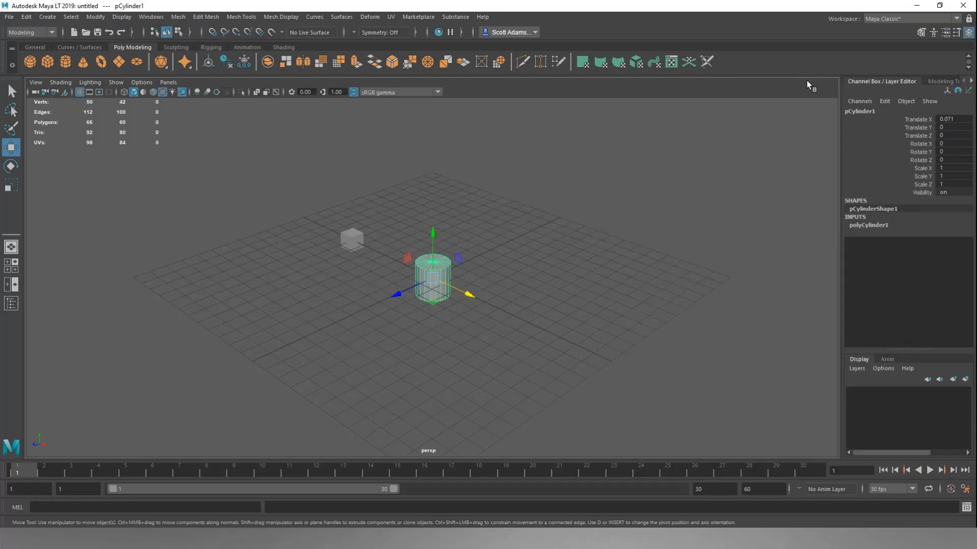
drag(838, 129, 737, 127)
click(829, 82)
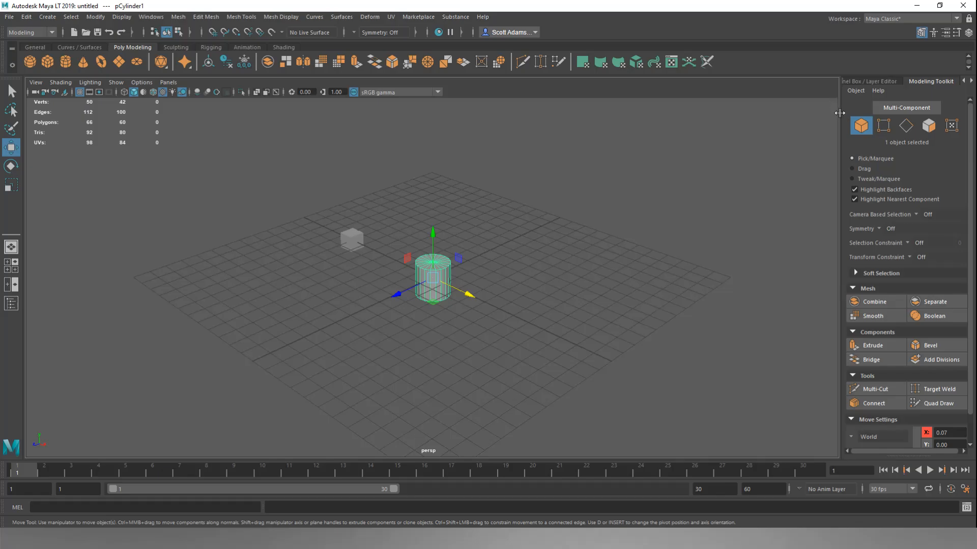
drag(839, 113, 719, 121)
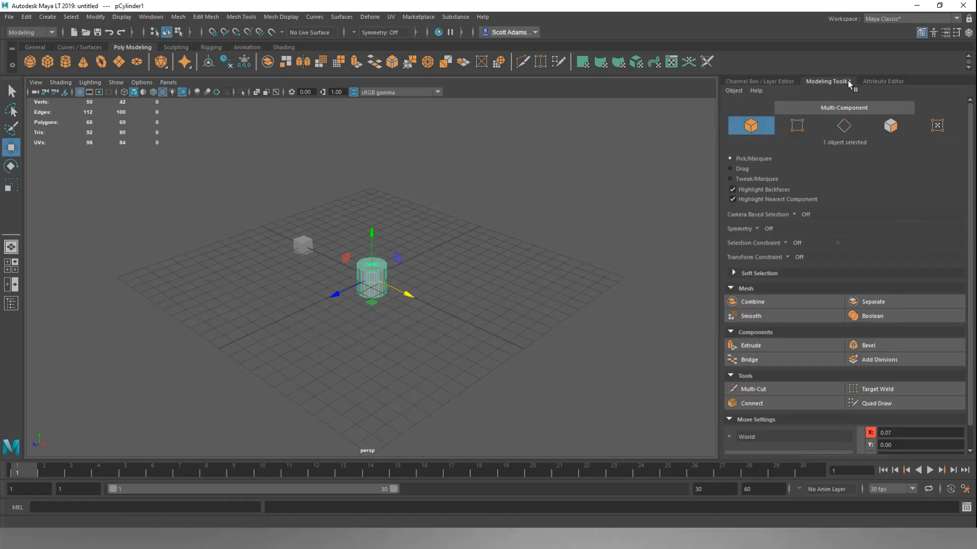
Examine the cylinder's and the cube's construction history and transform attributes in the Attribute Editor.
click(872, 80)
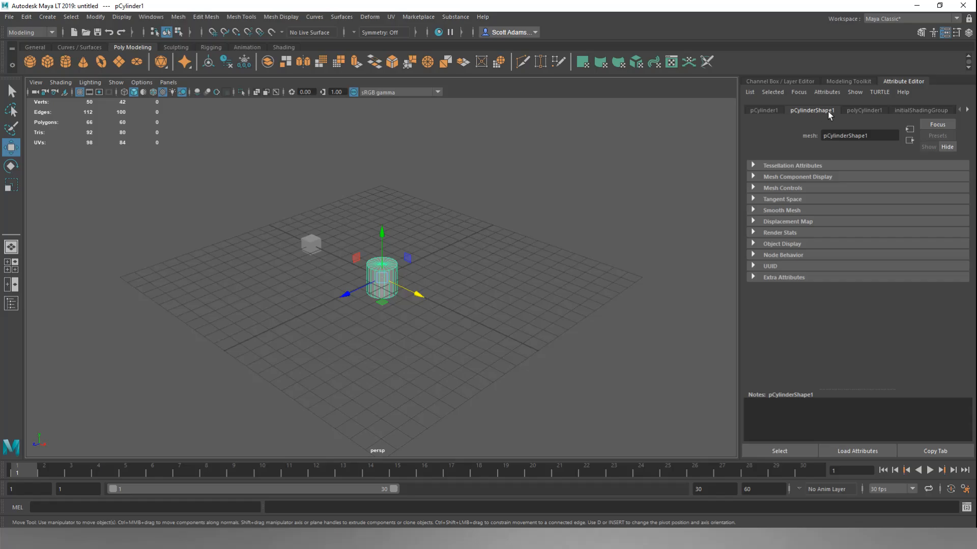
click(859, 112)
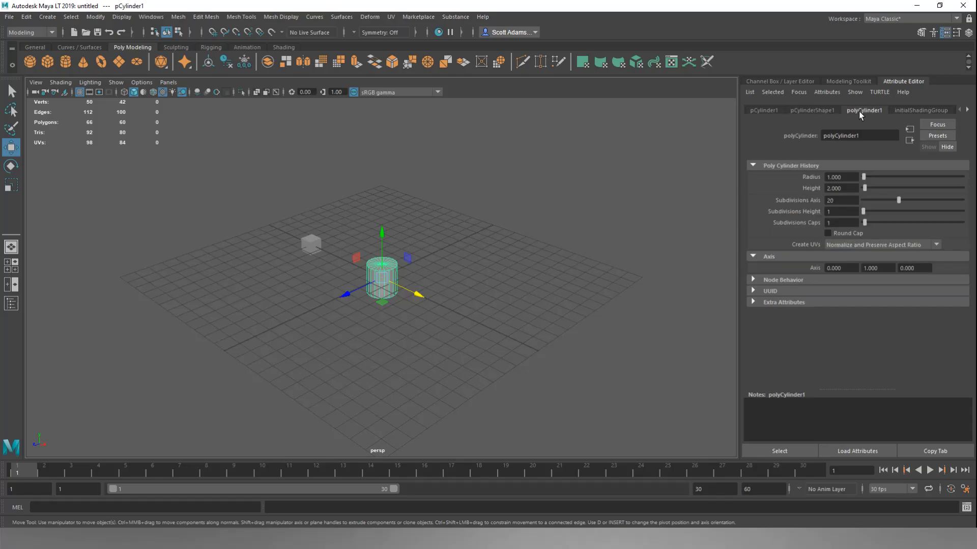
click(770, 111)
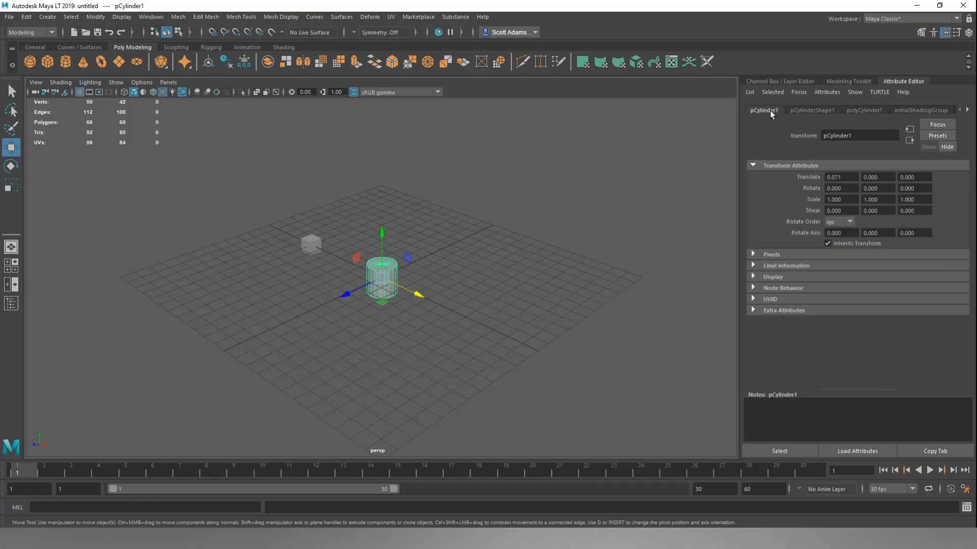
click(314, 244)
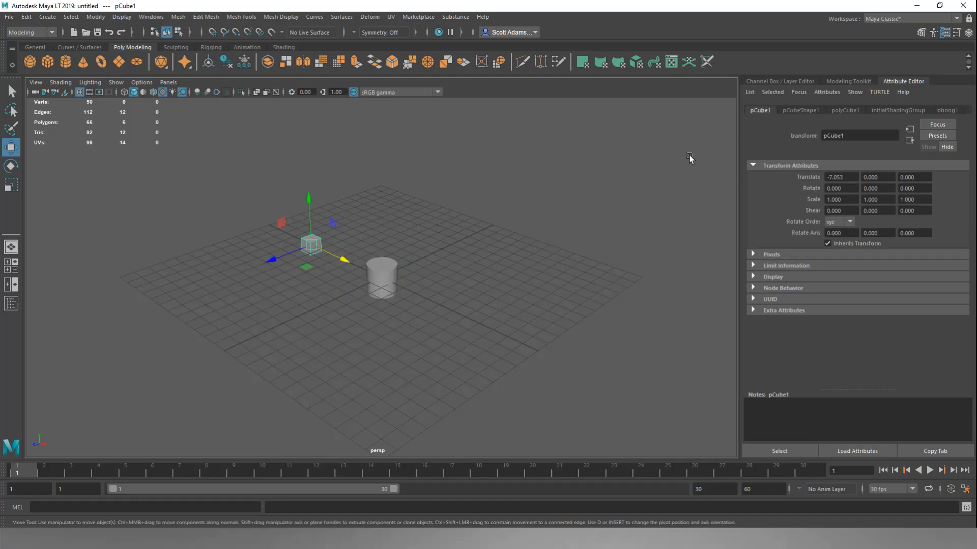
click(846, 110)
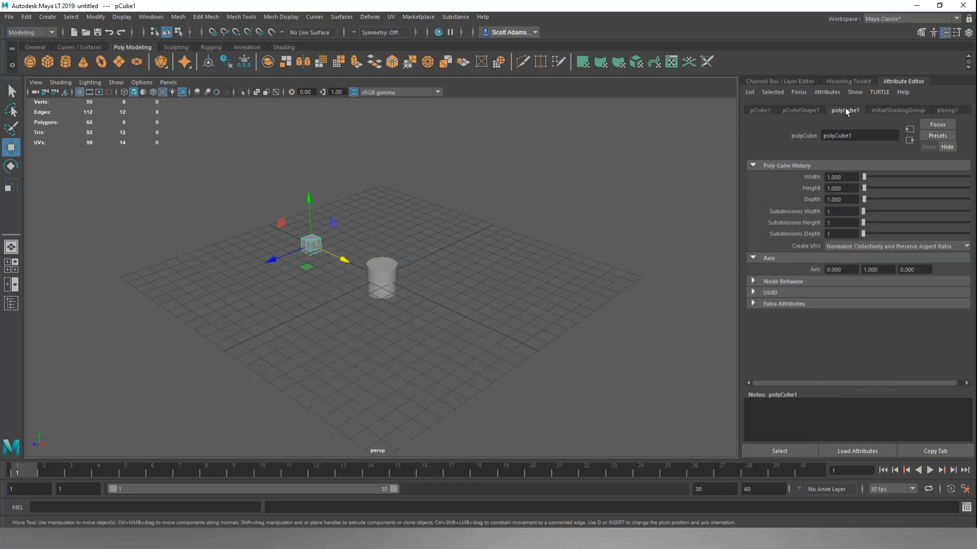
Set the cylinder's radius to 2 and its height to 1 in the polyCylinder1 history attributes.
click(389, 267)
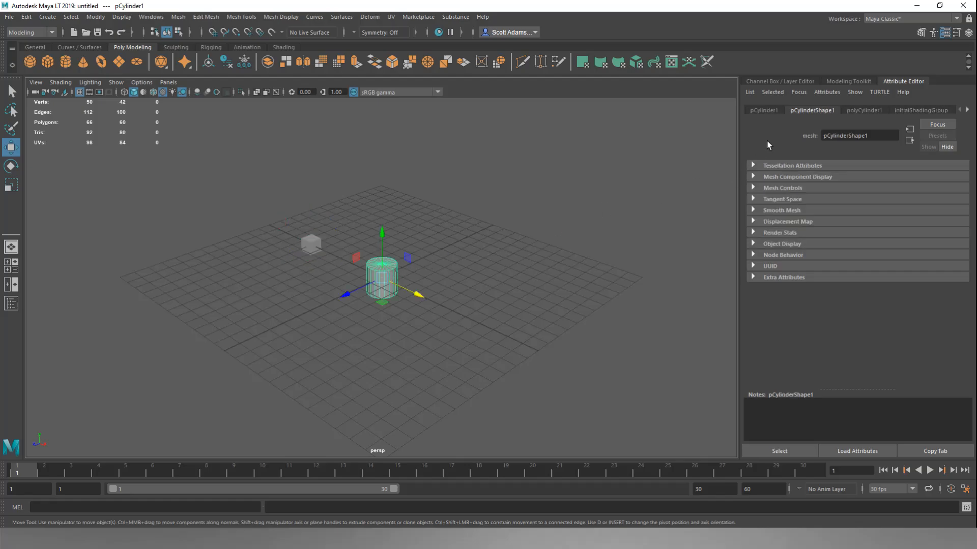
click(857, 110)
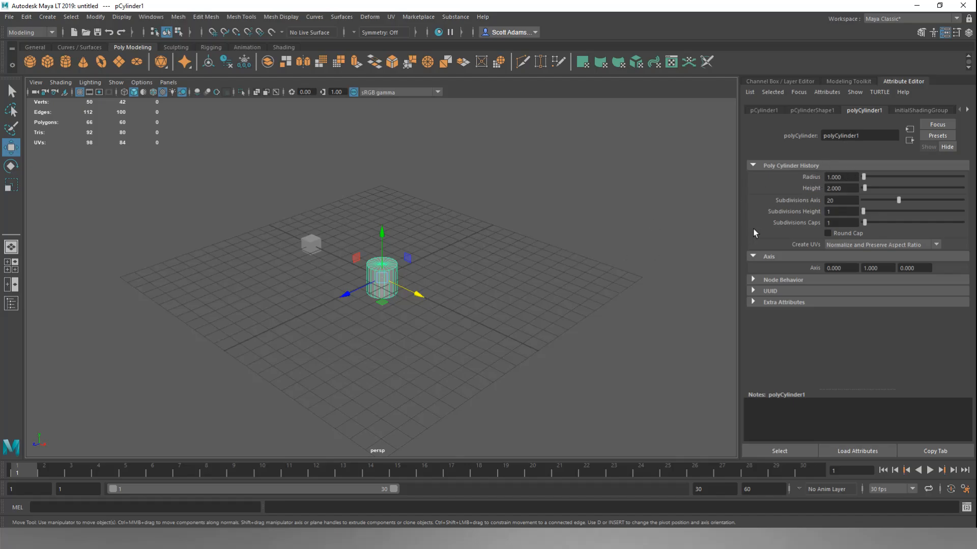
click(846, 179)
text(2)
key(Return)
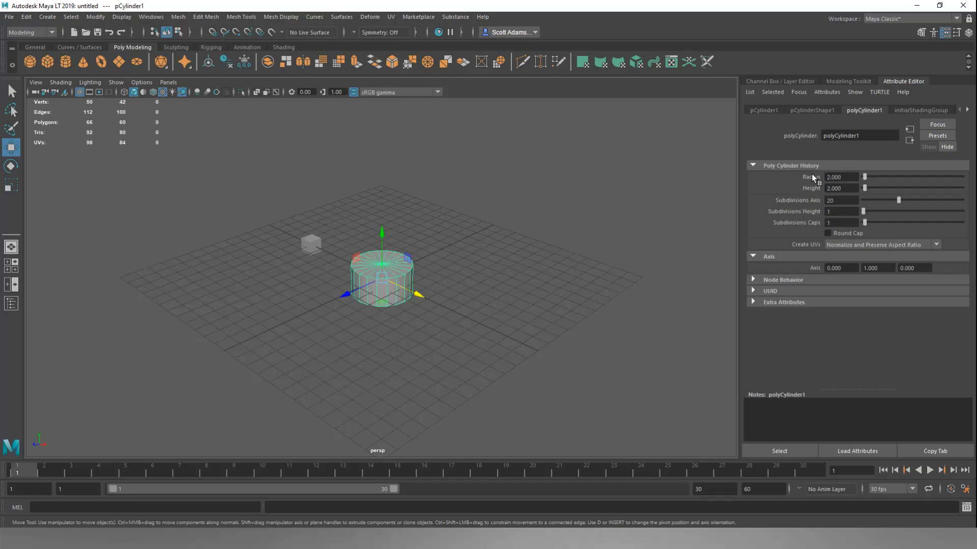
double_click(840, 189)
text(1)
key(Return)
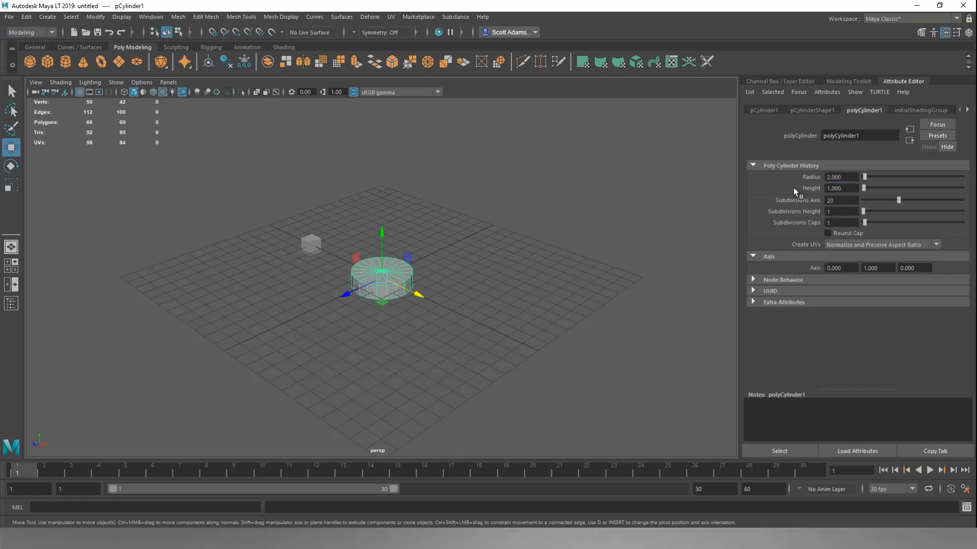
Try 6 axis subdivisions on the cylinder, and return Subdivisions Axis to 20.
double_click(825, 200)
click(450, 286)
click(405, 276)
key(q)
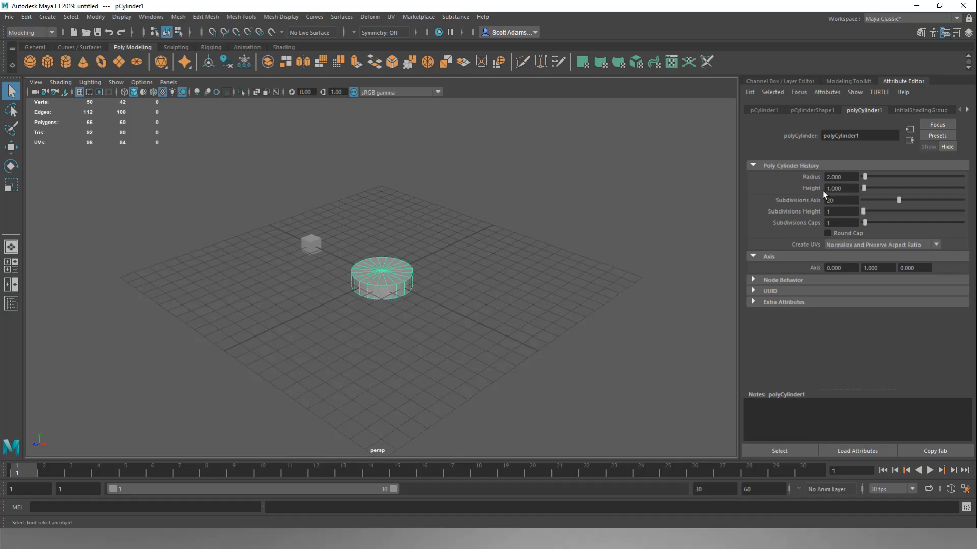
drag(848, 204, 820, 199)
key(Return)
click(834, 199)
text(6)
key(Return)
click(835, 200)
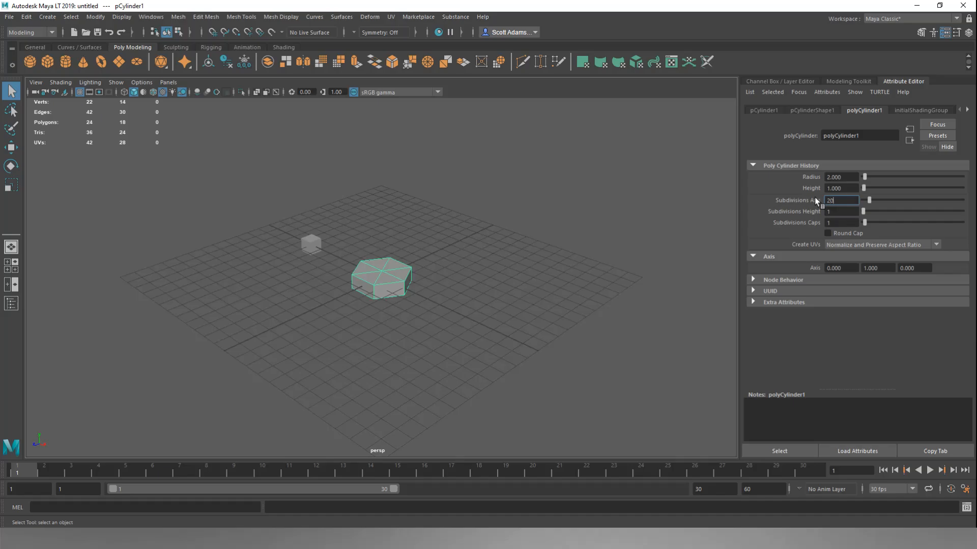
key(Return)
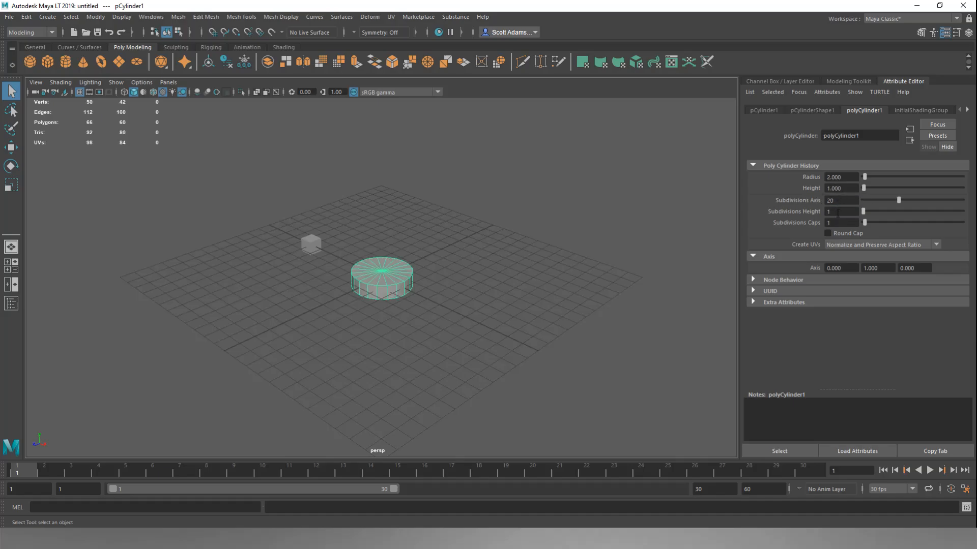
Set the cylinder's Subdivisions Height to 3 and Subdivisions Caps to 5.
click(824, 212)
scroll(369, 311, up, 5)
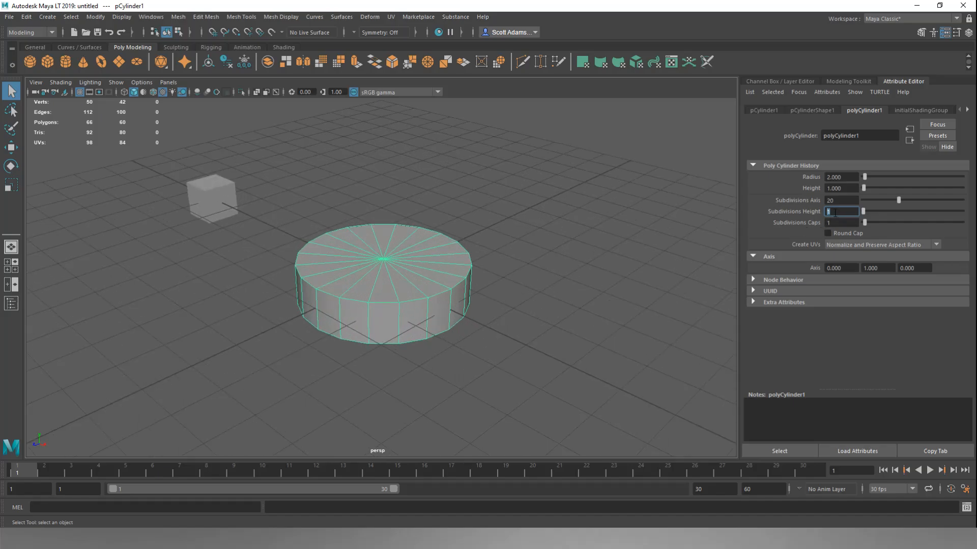
text(3)
key(Return)
double_click(830, 223)
key(Return)
scroll(495, 248, down, 5)
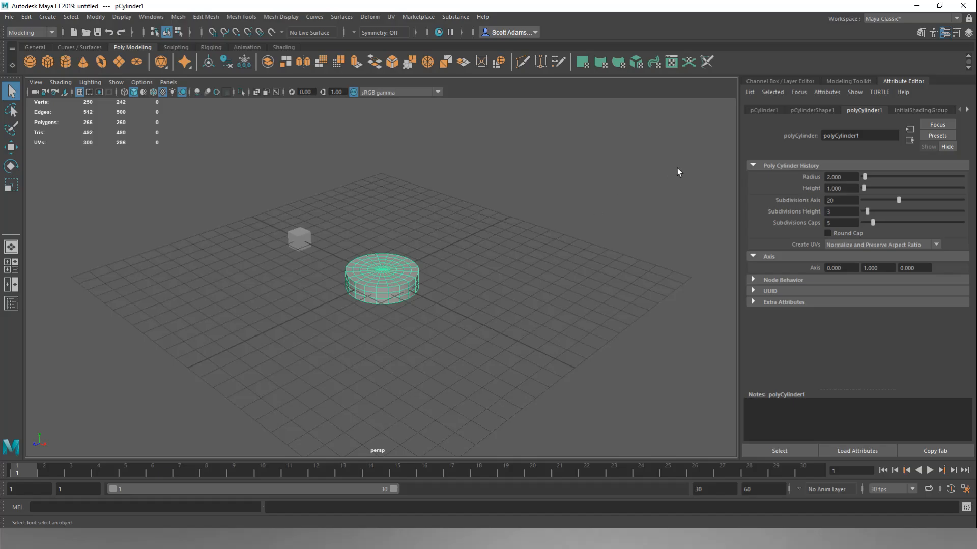
Set the cylinder's X translation to 0 in its transform attributes.
click(769, 111)
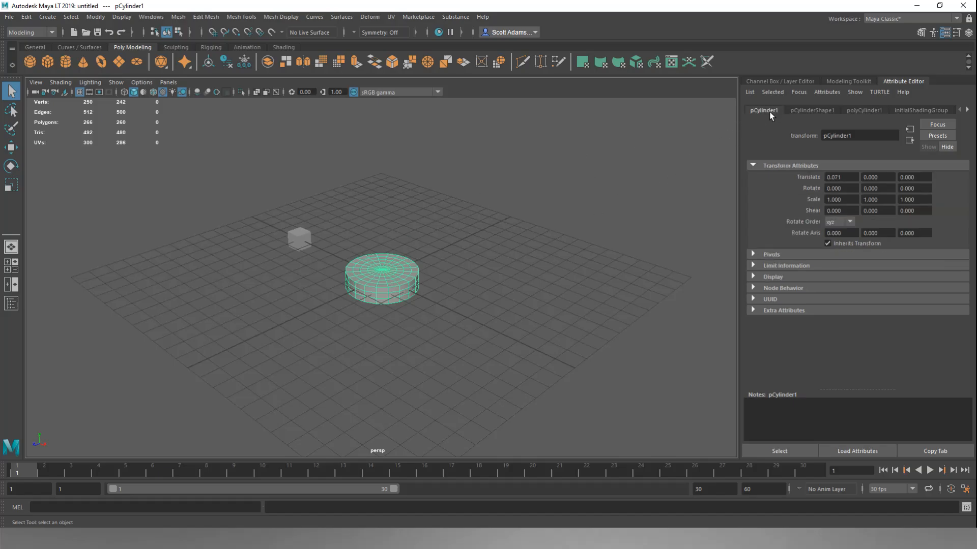
double_click(847, 178)
text(0)
key(Return)
Move the cylinder along each axis to about X 3.15, Y 6.63 and Z 4.02.
key(w)
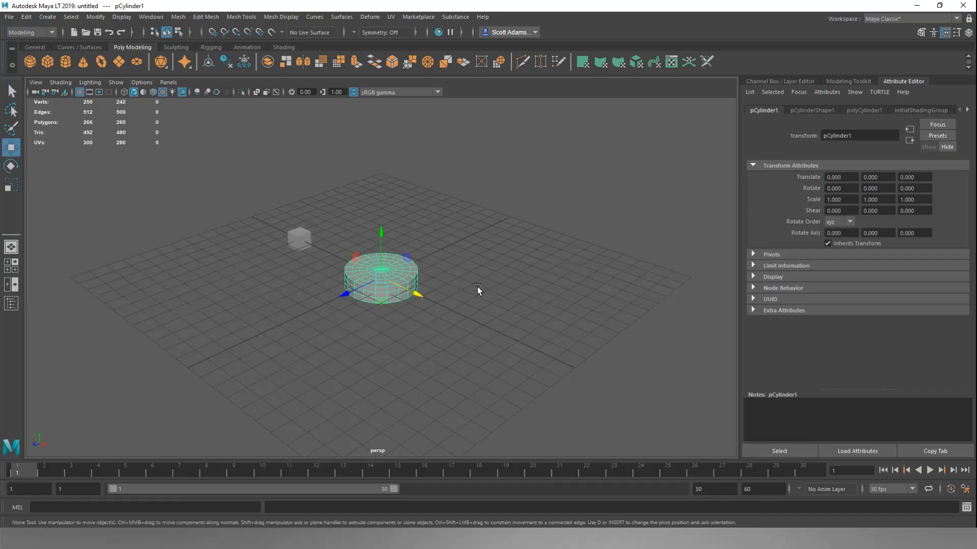
drag(419, 294, 450, 319)
drag(412, 307, 460, 321)
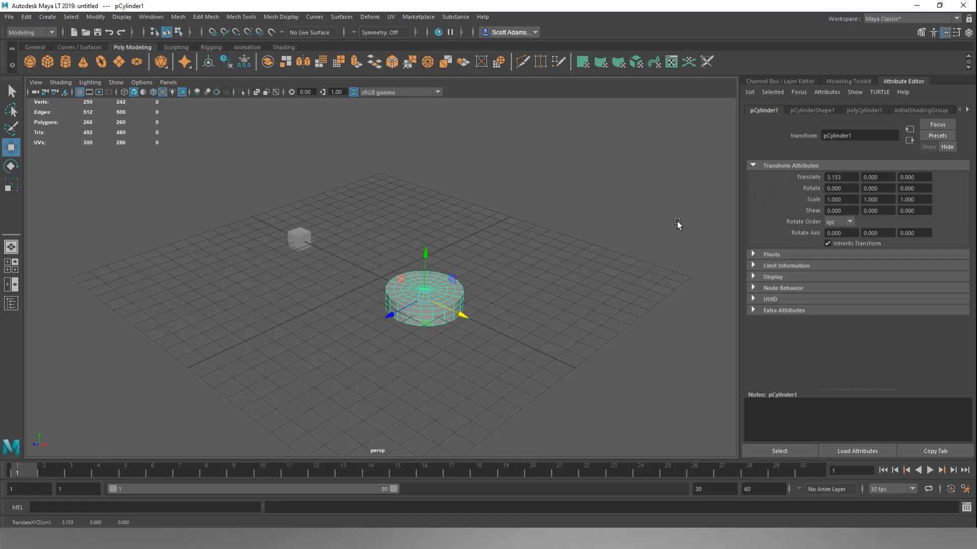
drag(393, 319, 330, 343)
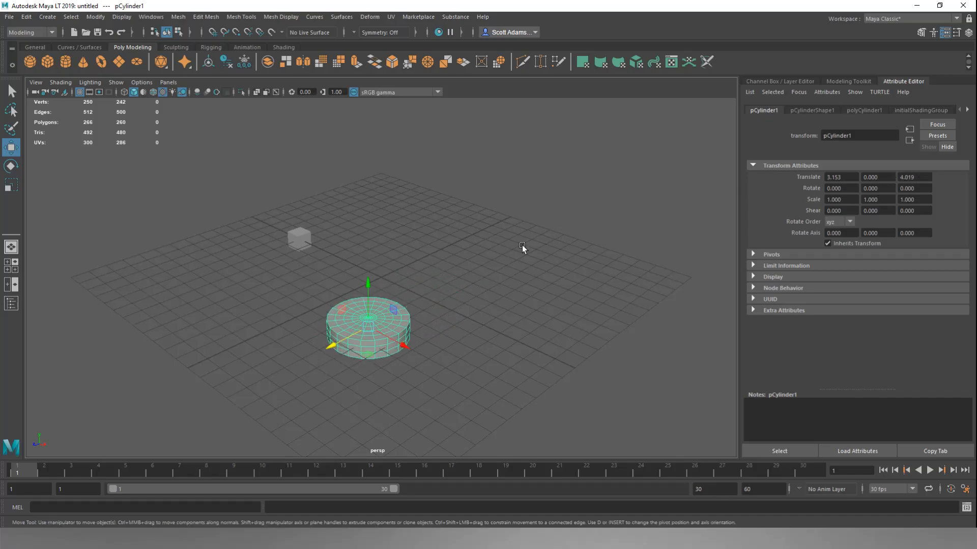
drag(369, 288, 381, 150)
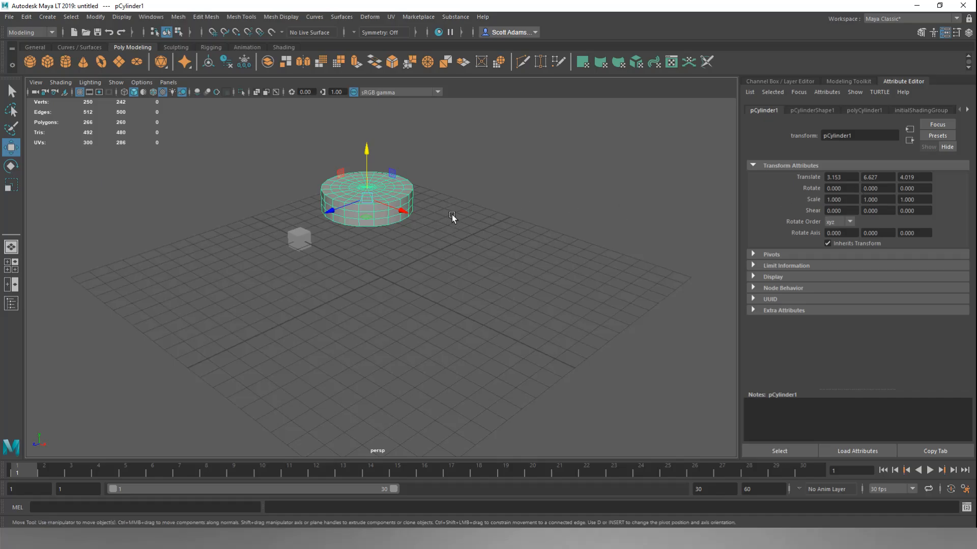
Undo the cylinder's moves along the Y, Z and X axes.
key(ctrl+z)
key(ctrl+z)
key(ctrl+z)
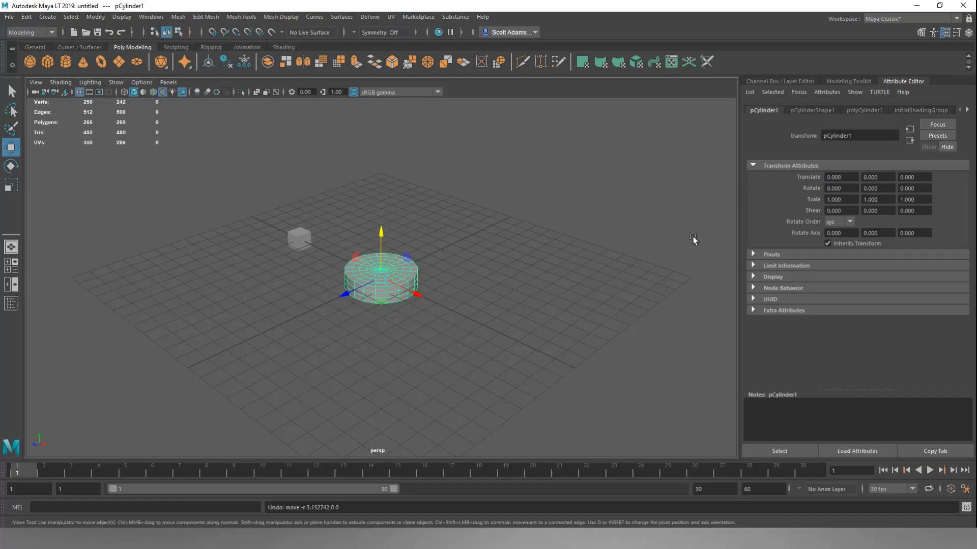
Try rotating the cylinder freely with the Rotate tool, and undo the rotations.
key(e)
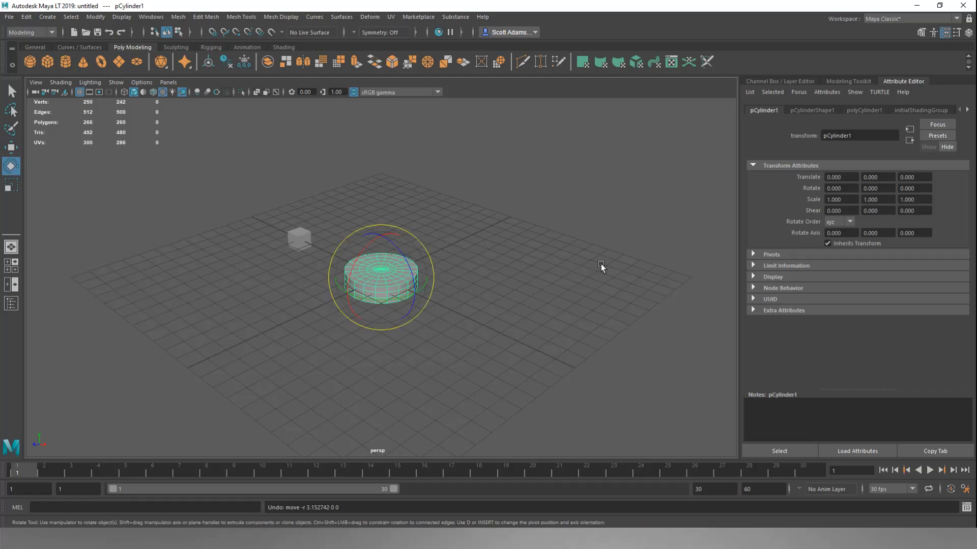
drag(371, 300, 404, 249)
key(ctrl+z)
key(ctrl+z)
key(ctrl+z)
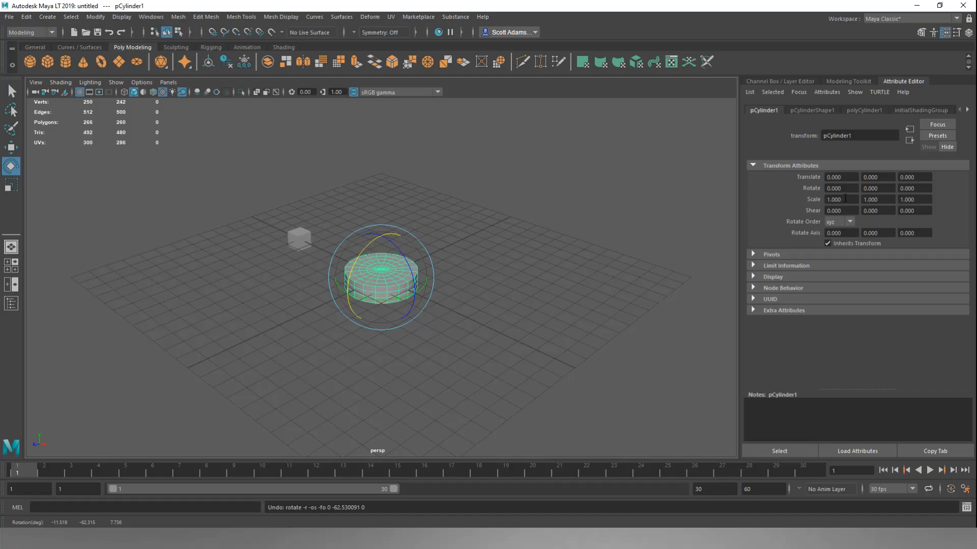
Try scaling the cylinder along X and Z with the Scale tool, and undo both changes.
key(r)
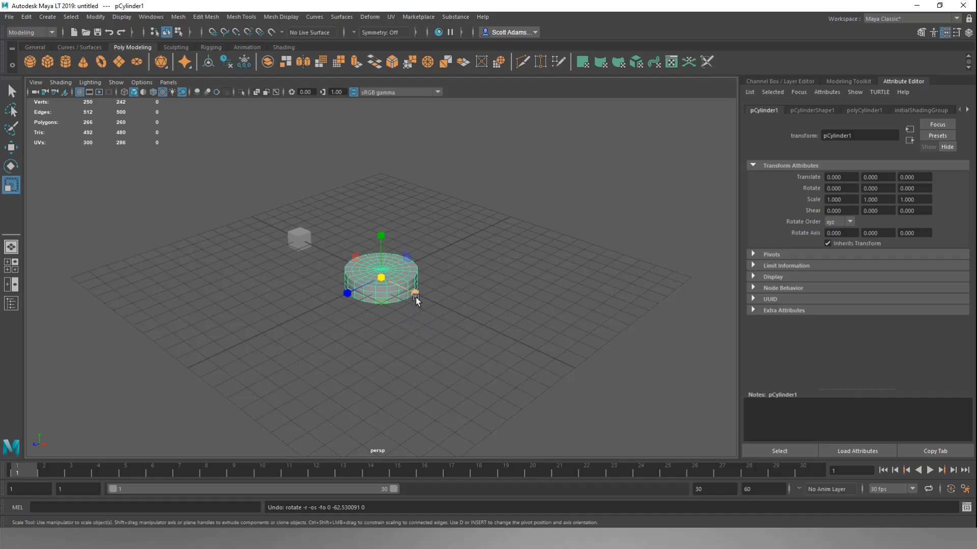
drag(412, 295, 402, 321)
drag(351, 291, 297, 308)
key(ctrl+z)
key(ctrl+z)
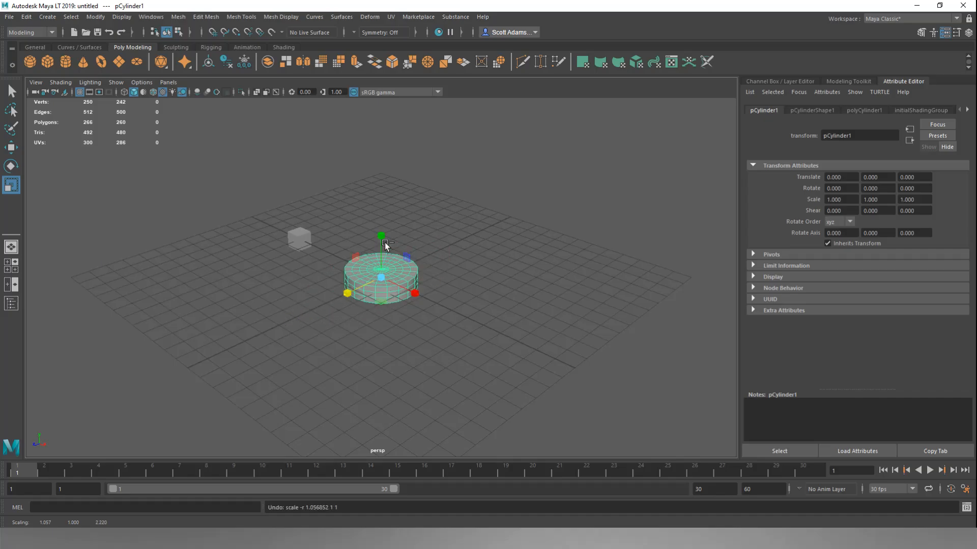
Scale the cylinder to about 2.07 in Y, and to about 1.39 in X and Z together.
drag(380, 235, 380, 189)
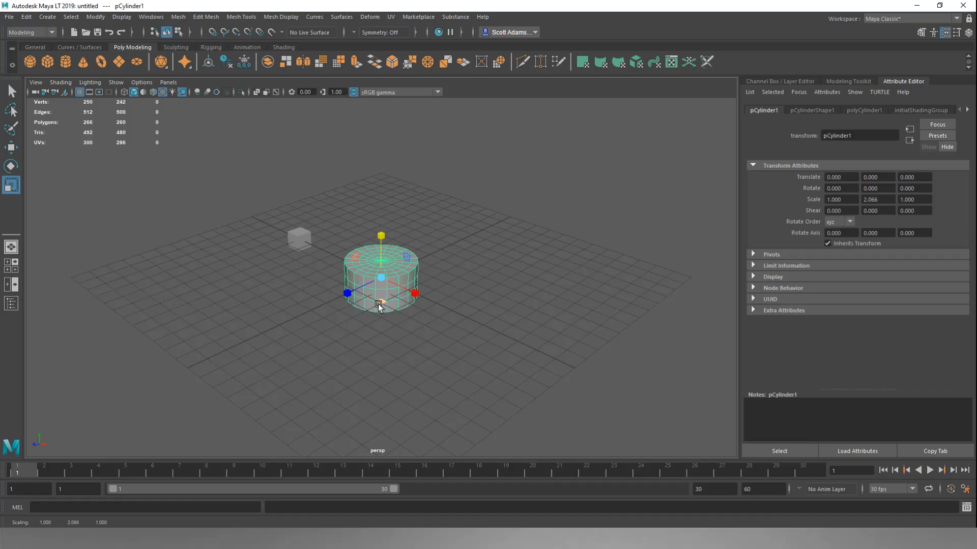
mouse_move(384, 304)
mouse_down()
mouse_move(398, 333)
mouse_move(380, 328)
mouse_move(375, 306)
mouse_move(381, 319)
mouse_up()
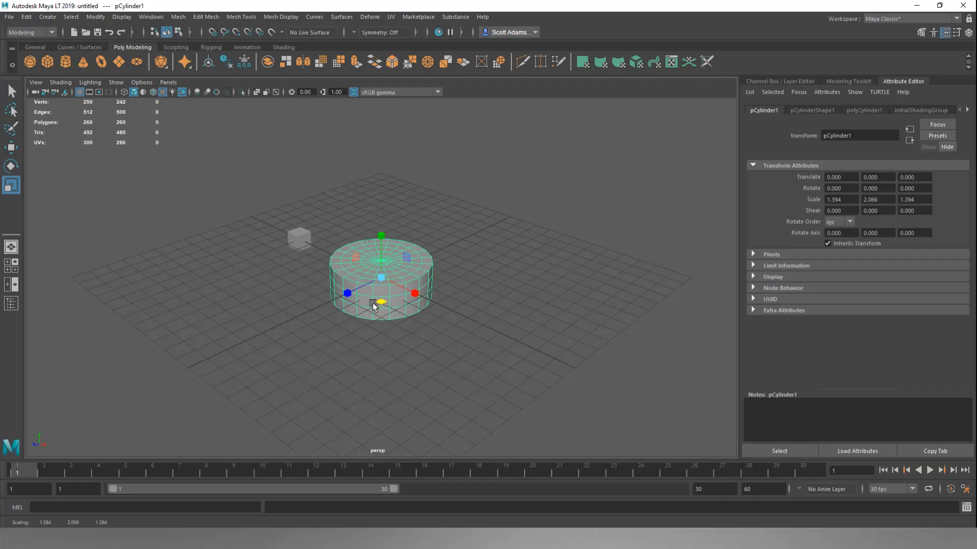
Try stretching the cylinder to about 2.48 in X and 3.25 in Z, and undo the stretches.
drag(383, 307, 446, 310)
key(ctrl+z)
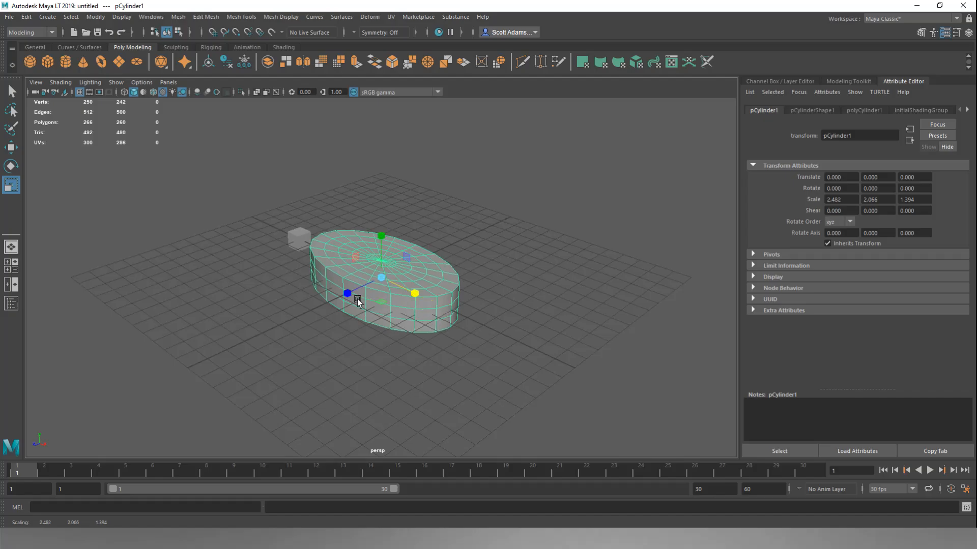
drag(346, 293, 300, 330)
key(ctrl+z)
key(ctrl+z)
key(ctrl+z)
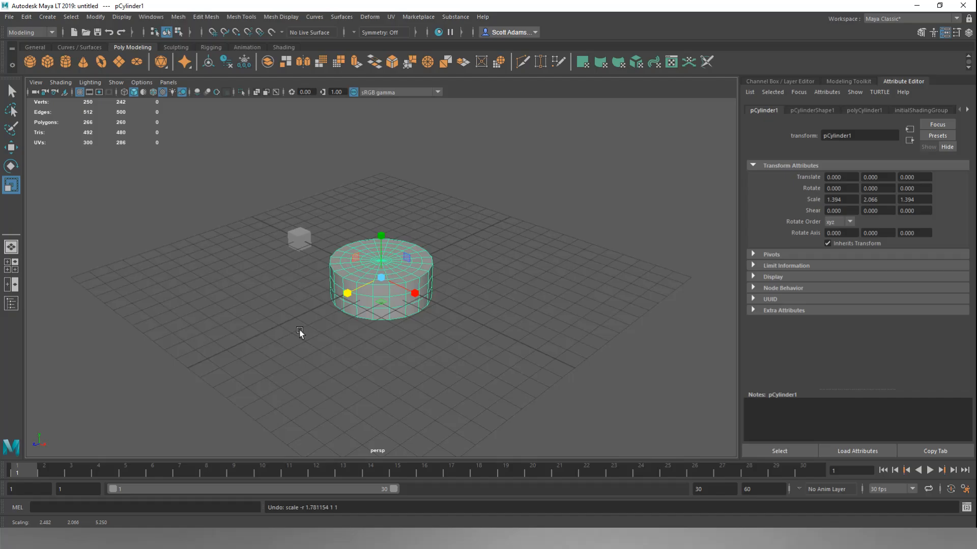
Delete the cylinder and set the remaining cube's X translation to 0.
key(Delete)
click(301, 240)
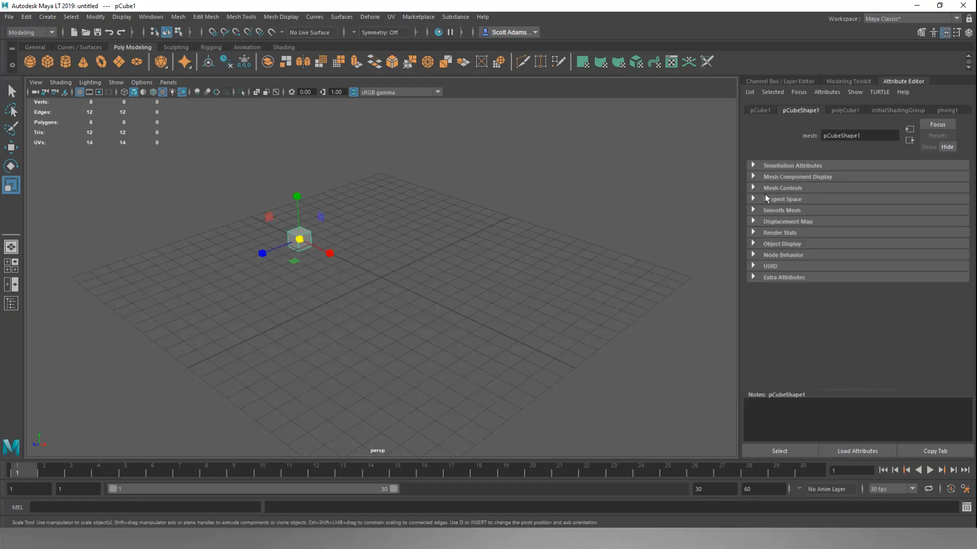
click(760, 110)
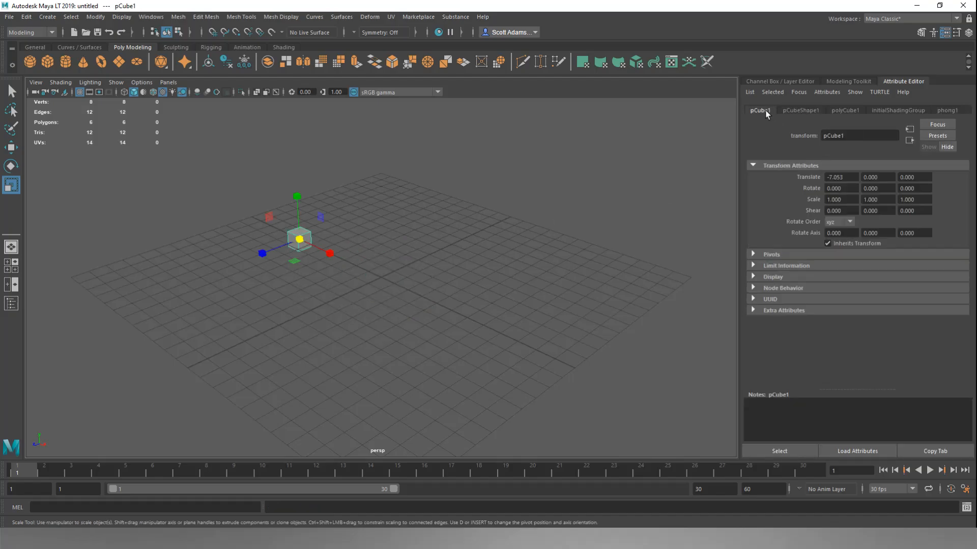
drag(850, 178, 808, 173)
text(0)
key(Return)
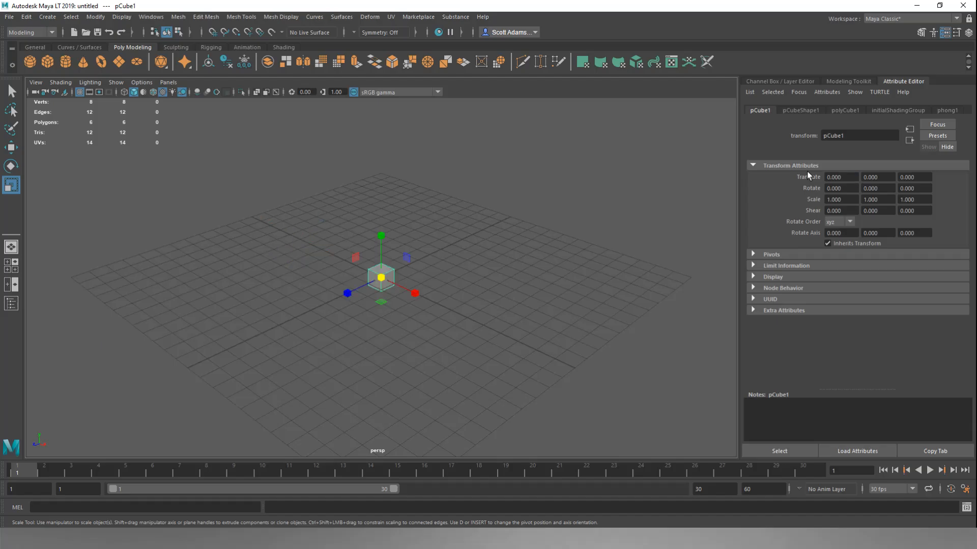
Resize the cube to about 8.18 wide, 8.66 high and 16.36 deep, with 4 width, 4 height and 9 depth subdivisions.
click(842, 111)
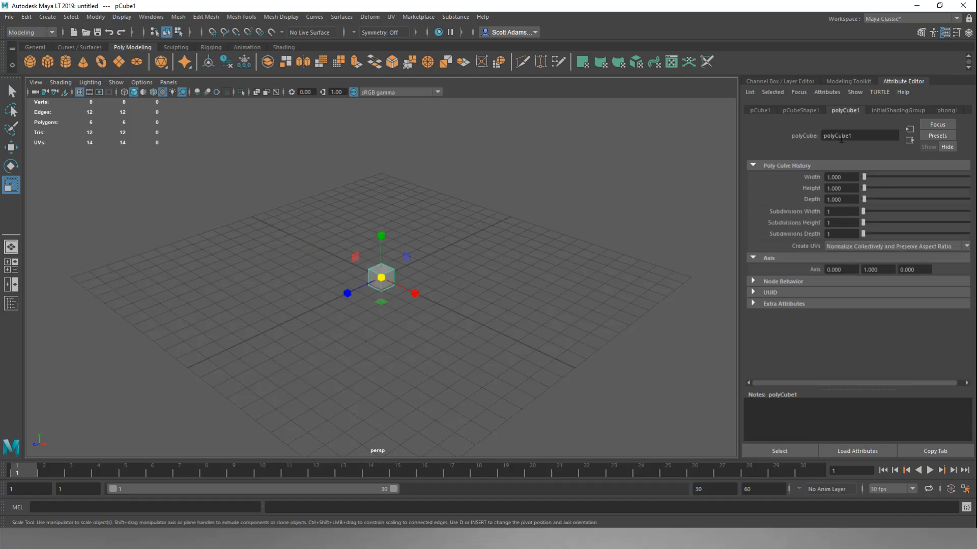
drag(864, 177, 880, 199)
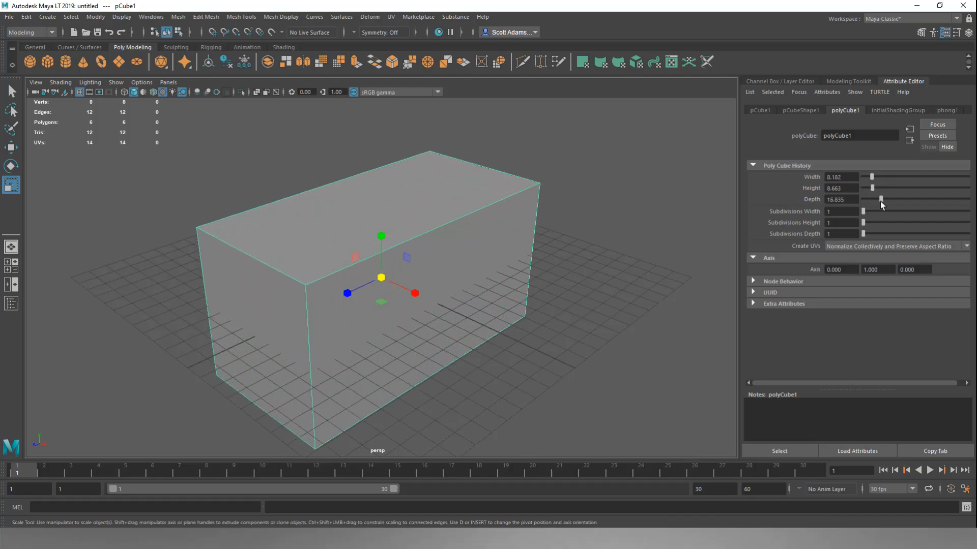
click(847, 213)
drag(864, 210, 879, 232)
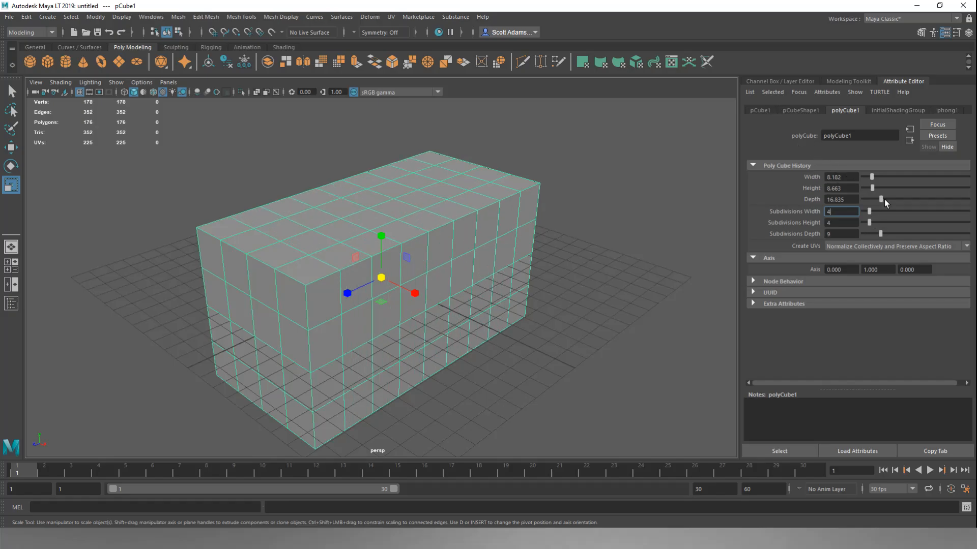
drag(884, 199, 880, 198)
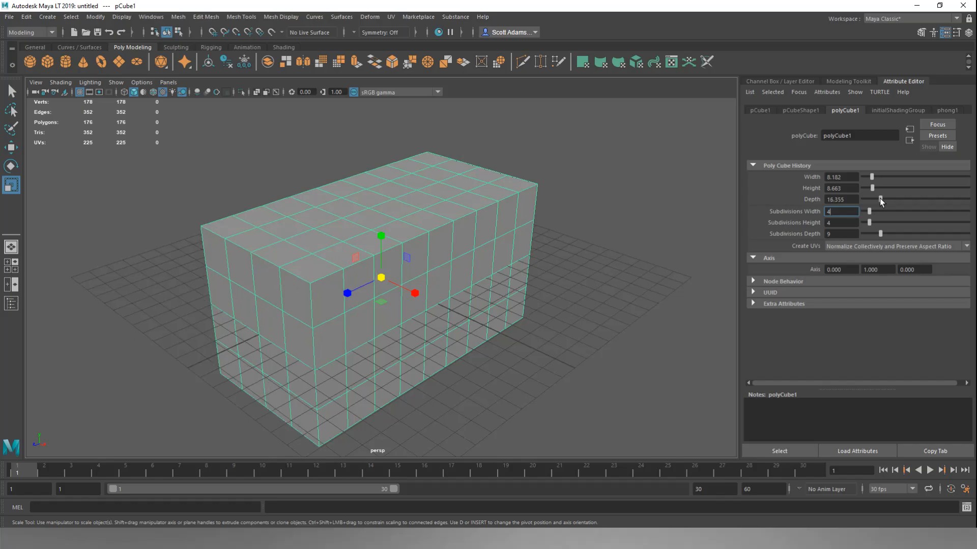
Set the cube's width, height and depth to 5 in its creation history.
click(759, 110)
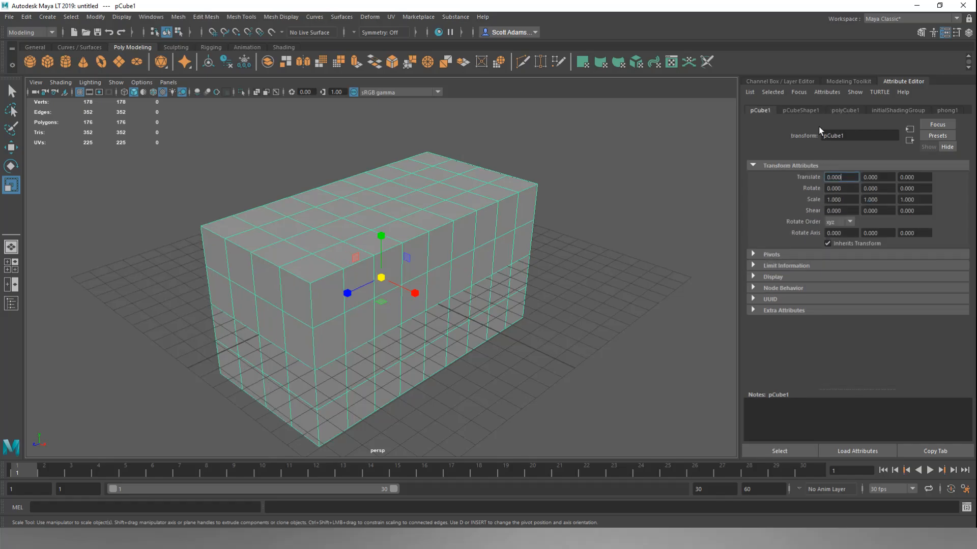
click(844, 110)
double_click(826, 199)
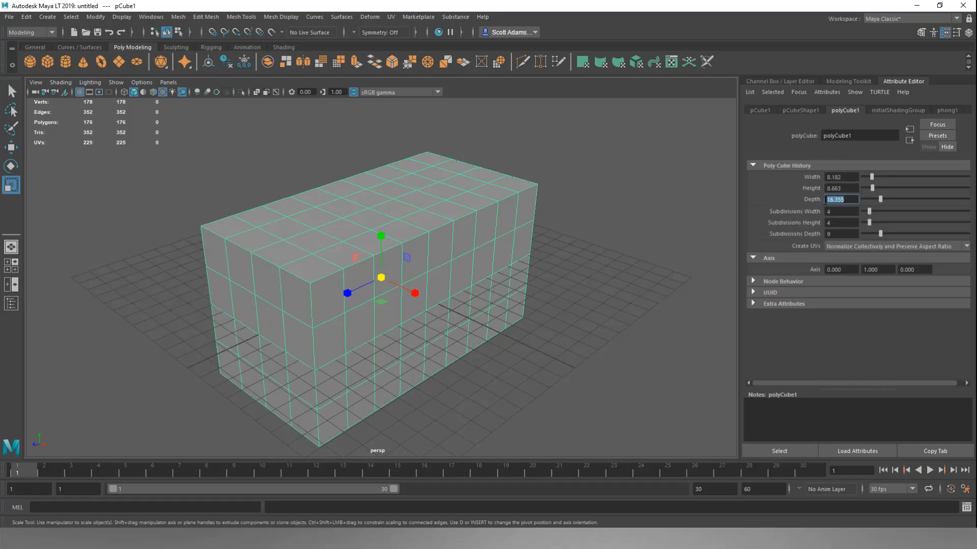
drag(842, 188, 820, 176)
text(5)
key(Return)
text(5)
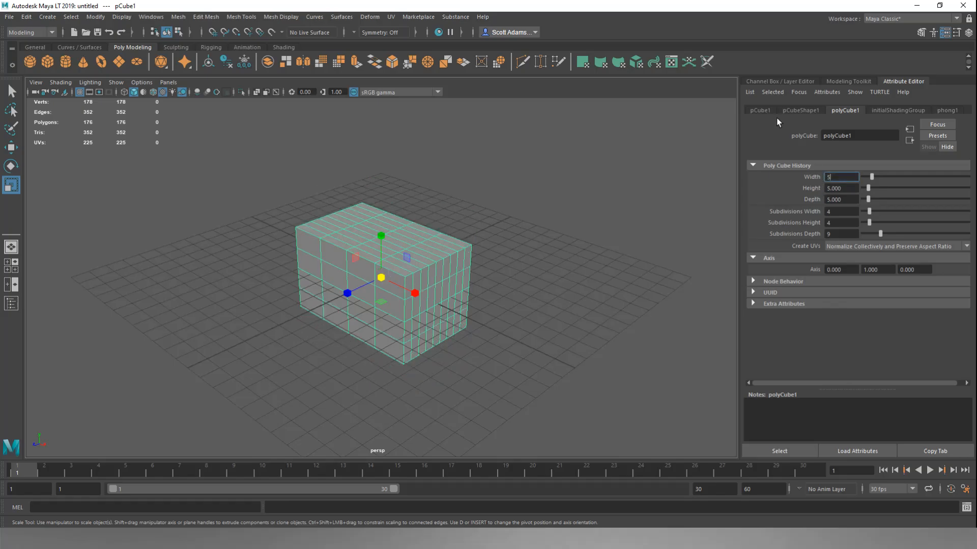
key(Return)
Compare the cube's scale values in its transform attributes with the dimensions in its creation history.
click(766, 110)
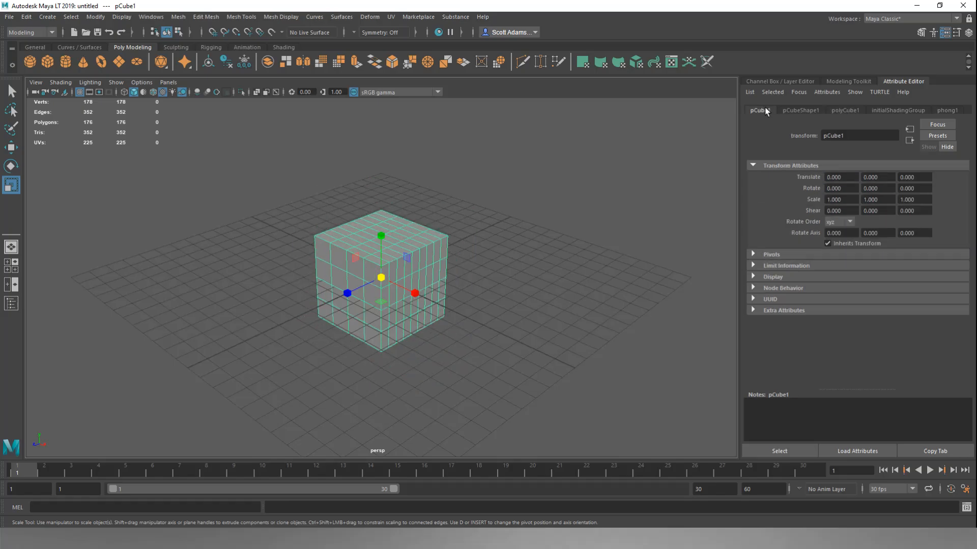
drag(843, 201, 821, 206)
click(842, 110)
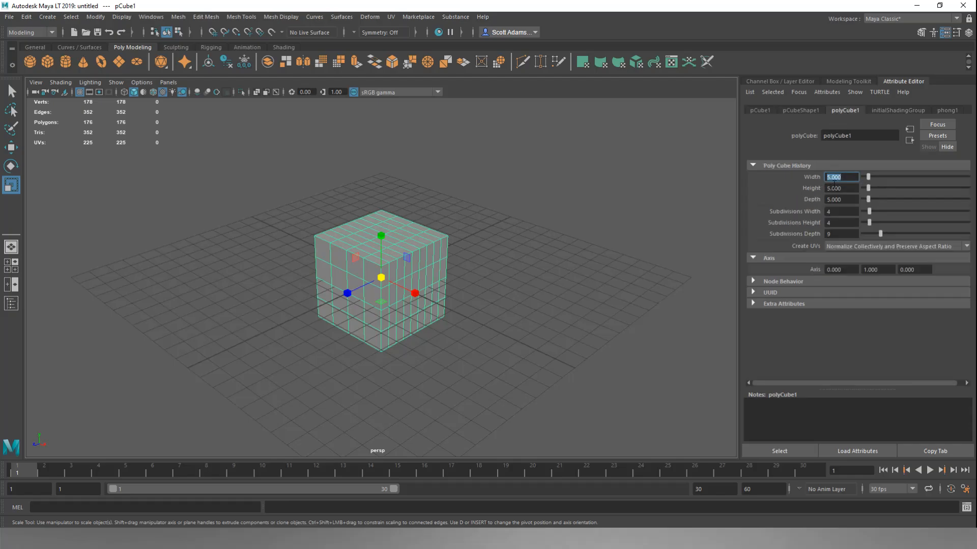
click(758, 110)
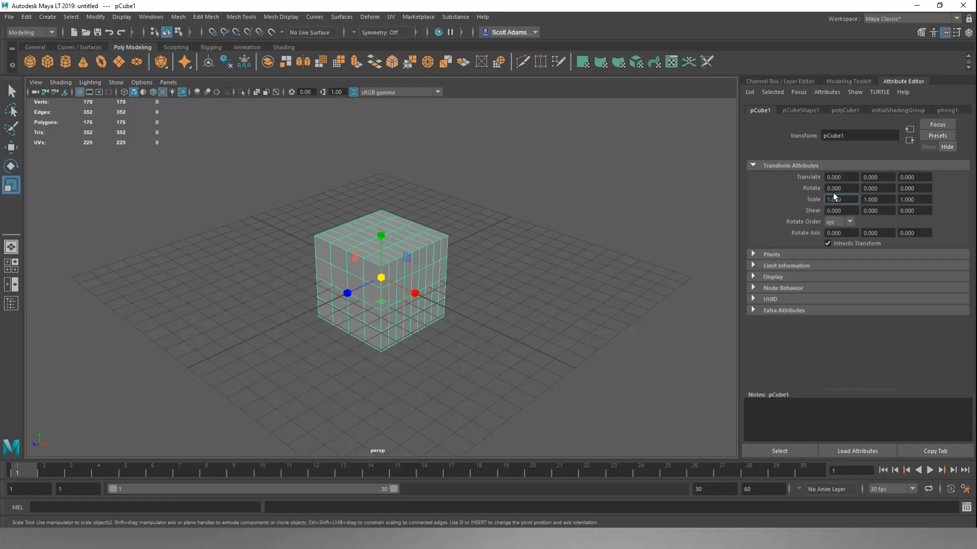
drag(844, 198, 821, 203)
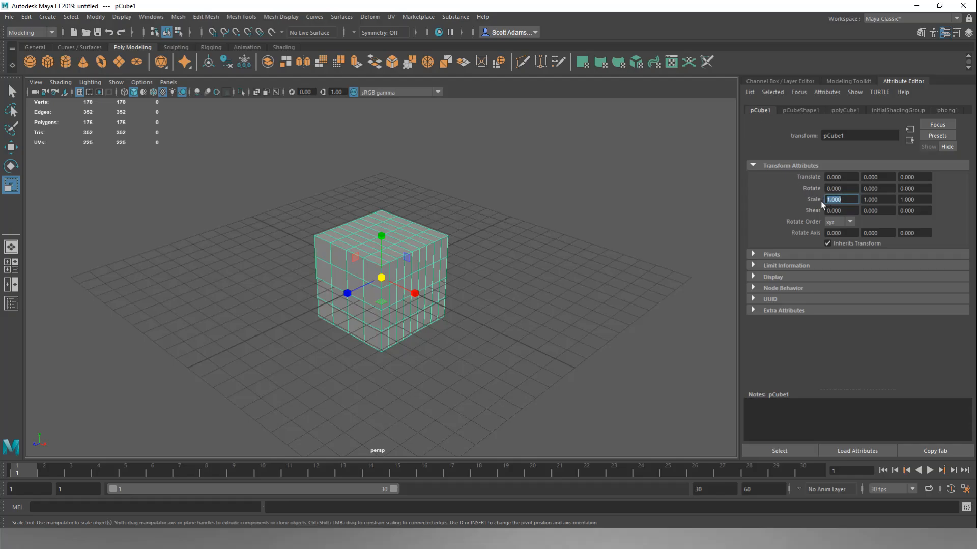
click(842, 110)
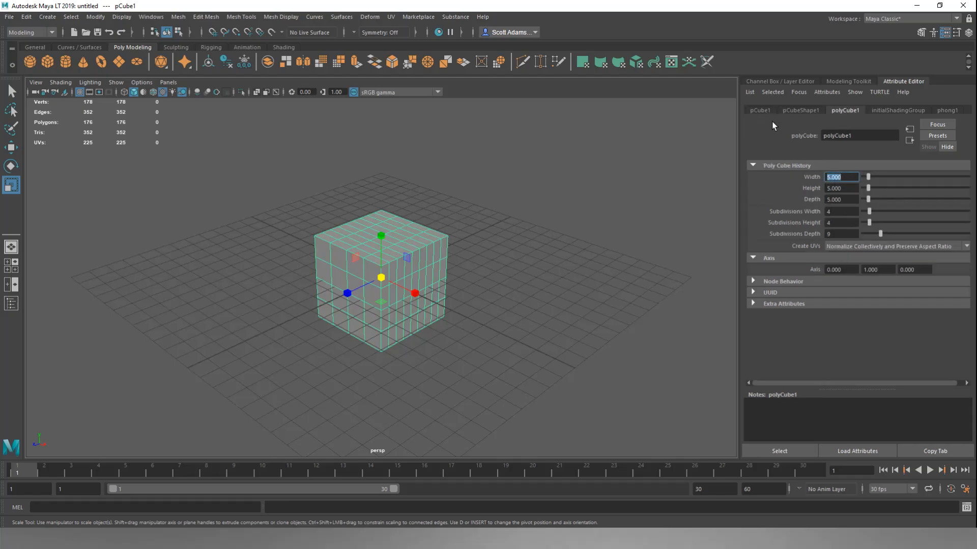
Set the cube's X scale to 2 and check its width in the creation history.
click(761, 111)
drag(841, 199, 810, 206)
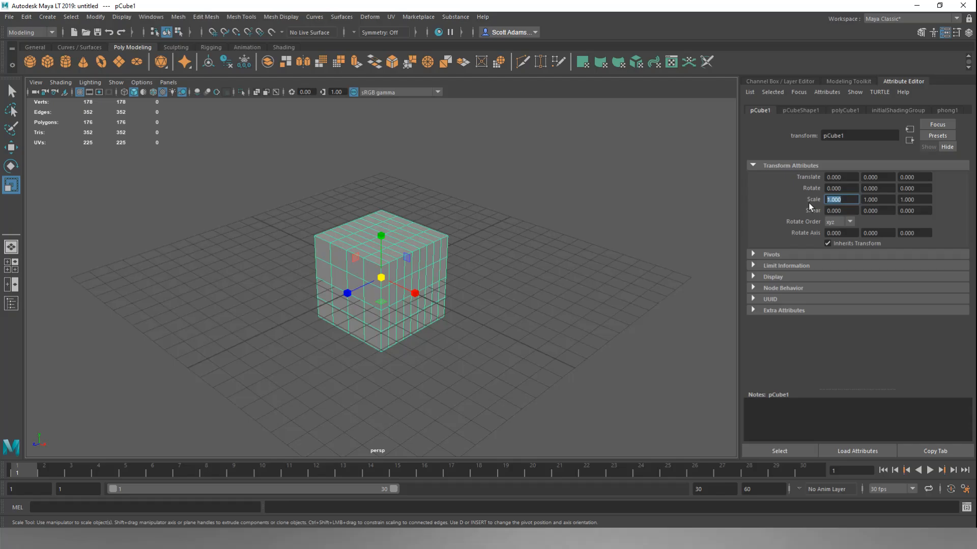
text(2)
key(Return)
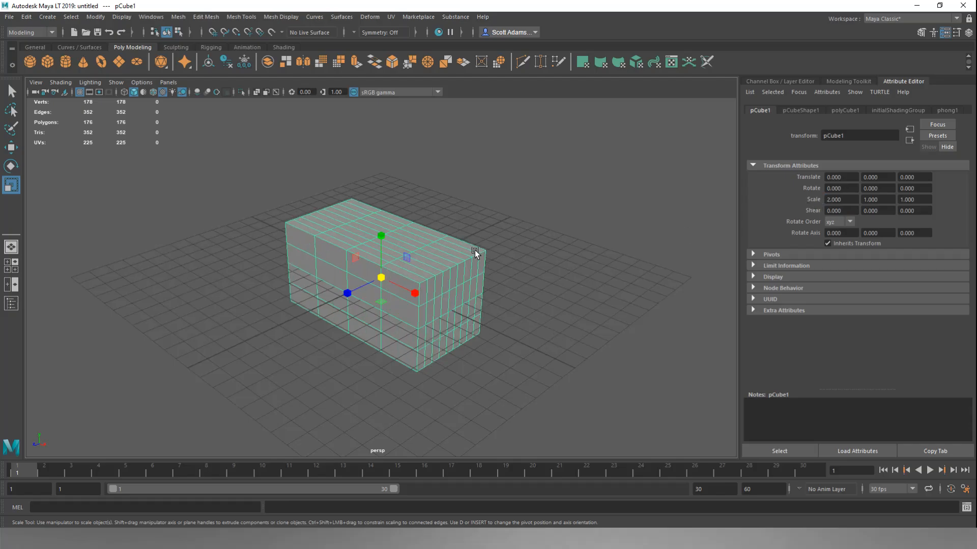
click(841, 111)
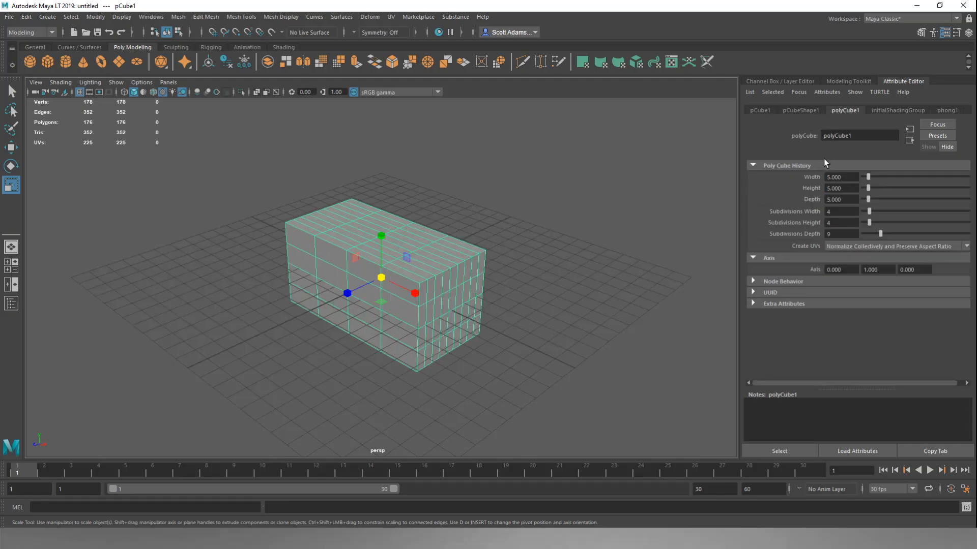
click(761, 111)
Delete the stretched cube and create a new polygon cube at the origin.
key(Delete)
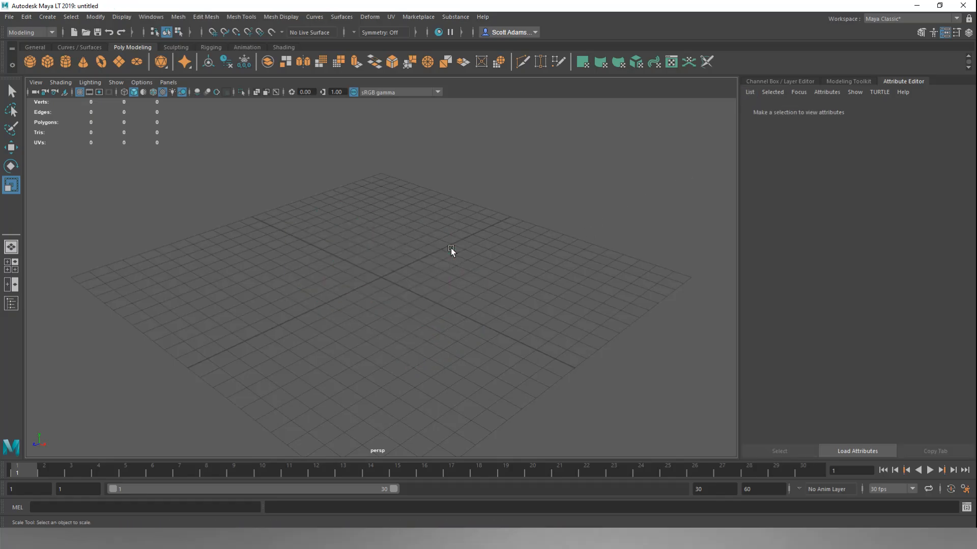
click(50, 62)
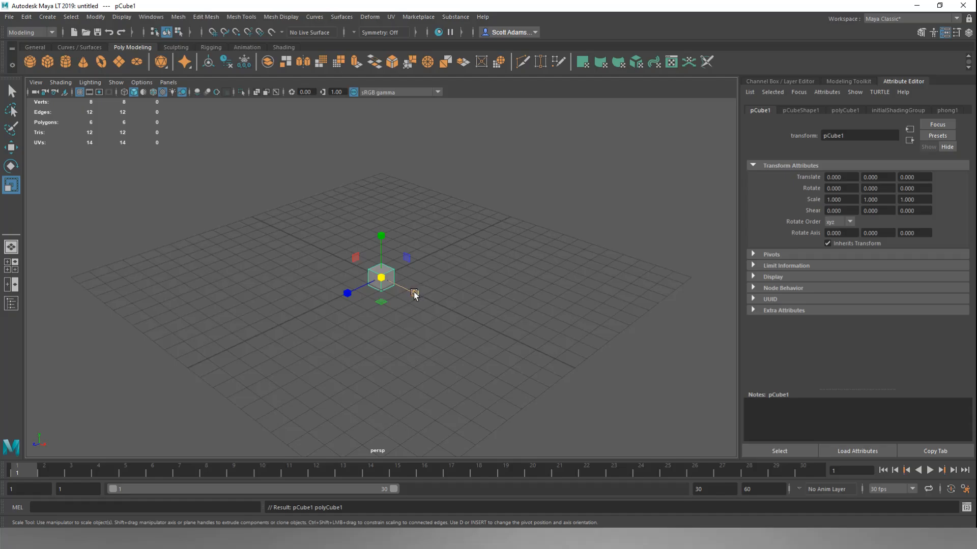
Scale the new cube to about 10.19 in X, 3.25 in Y and 3.77 in Z.
drag(414, 292, 712, 397)
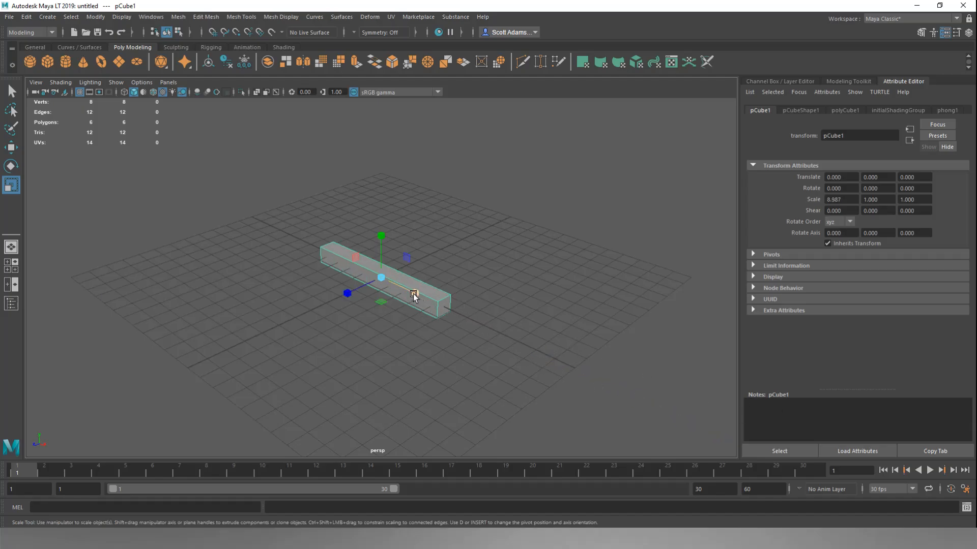
drag(413, 295, 418, 301)
drag(351, 295, 264, 312)
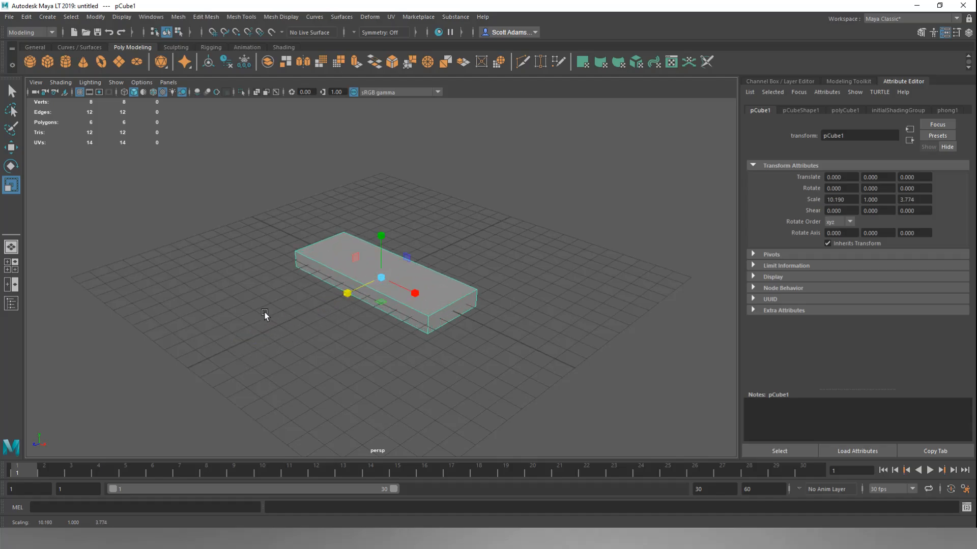
drag(381, 236, 382, 130)
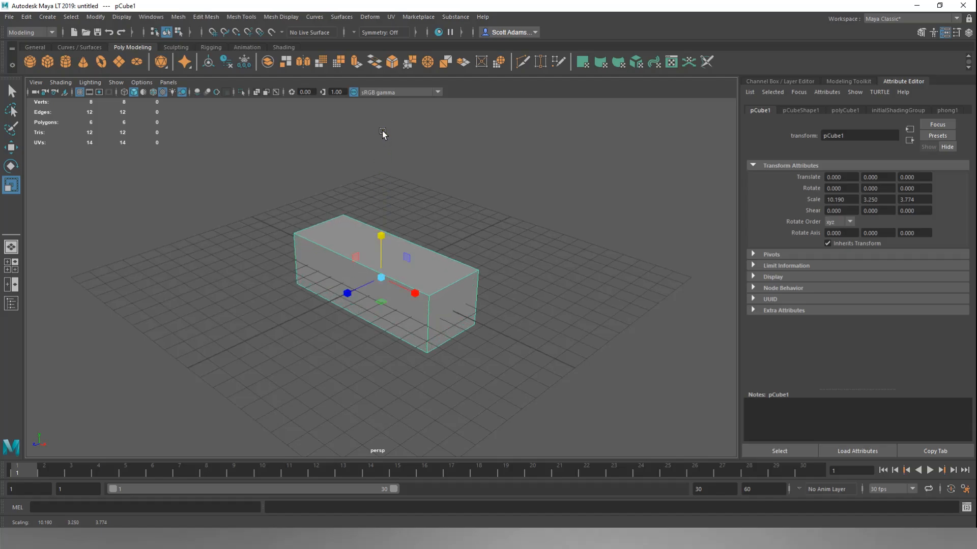
Activate the Move tool for the box and try switching grid snapping on and off.
mouse_move(445, 344)
alt+mouse_down()
mouse_move(460, 328)
mouse_move(447, 341)
mouse_move(464, 295)
mouse_move(451, 330)
alt+mouse_up()
key(w)
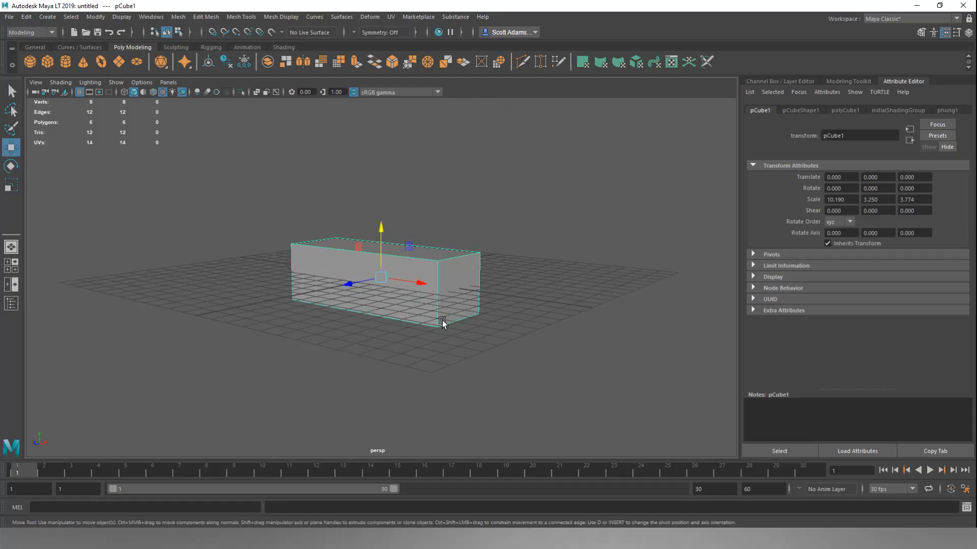
click(380, 256)
click(213, 33)
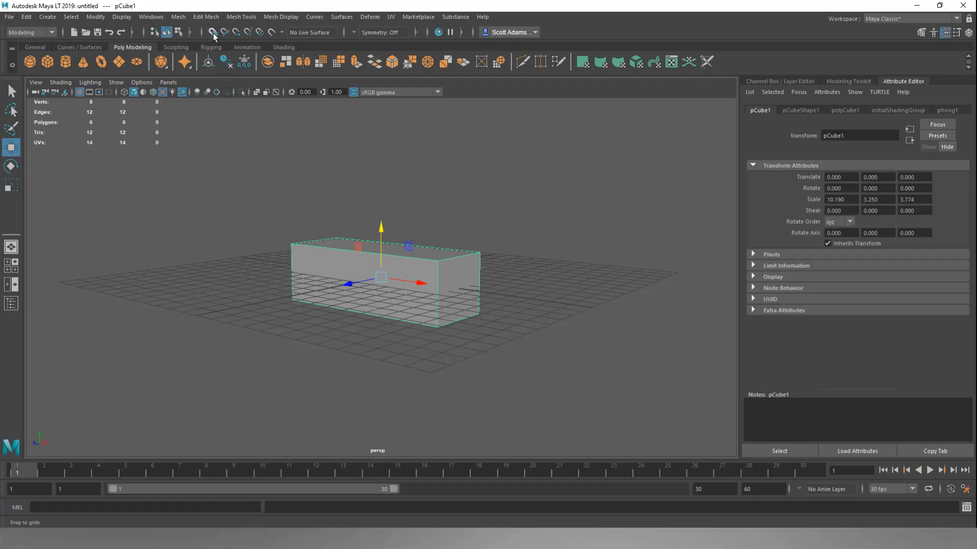
click(214, 33)
click(213, 34)
click(214, 34)
click(215, 37)
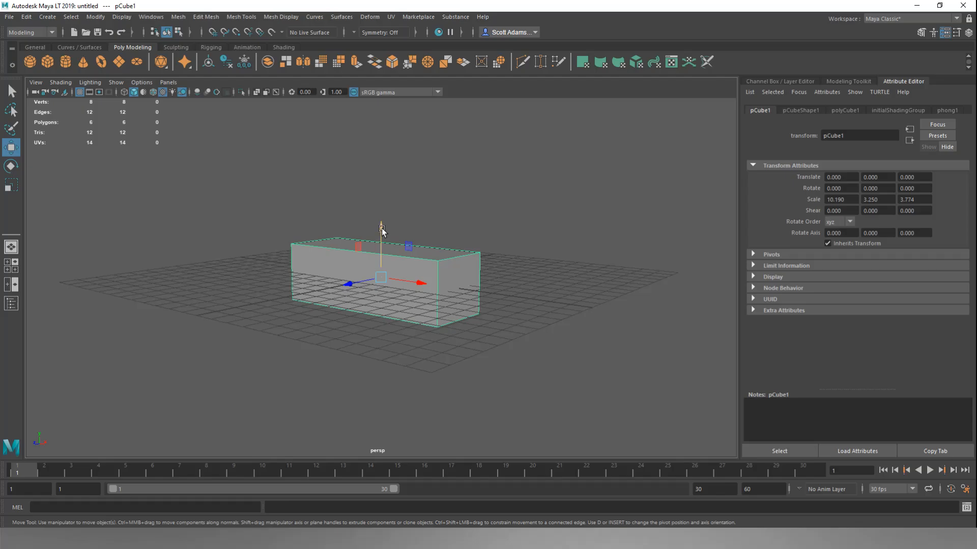
Move the box up to a Y translation of 1 with temporary grid snapping, and inspect it against the grid.
key(x)
drag(381, 232, 386, 251)
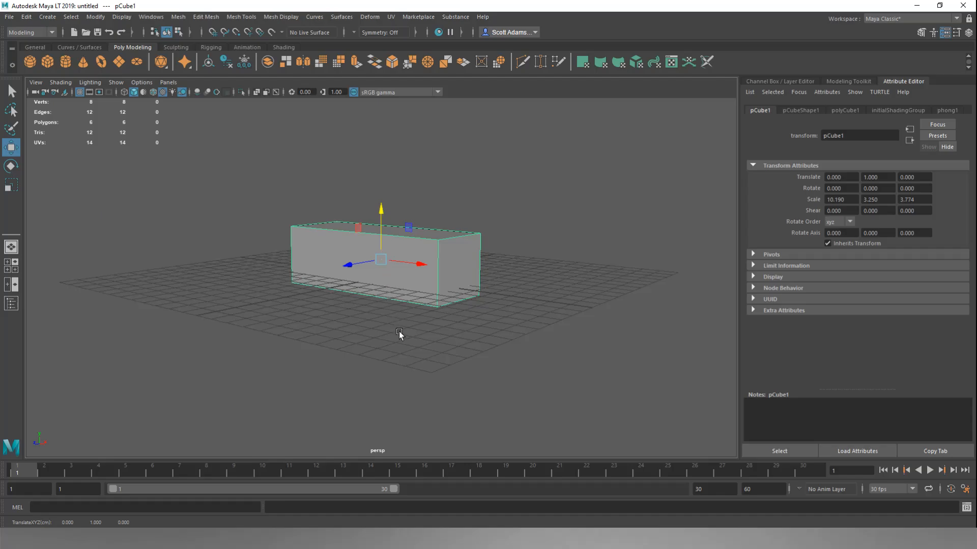
alt+drag(399, 336, 399, 270)
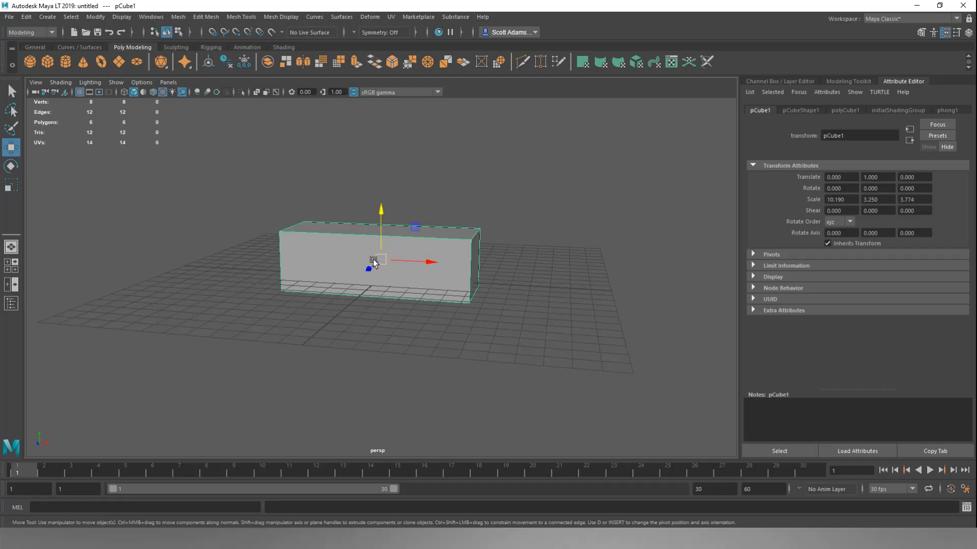
alt+drag(410, 304, 391, 318)
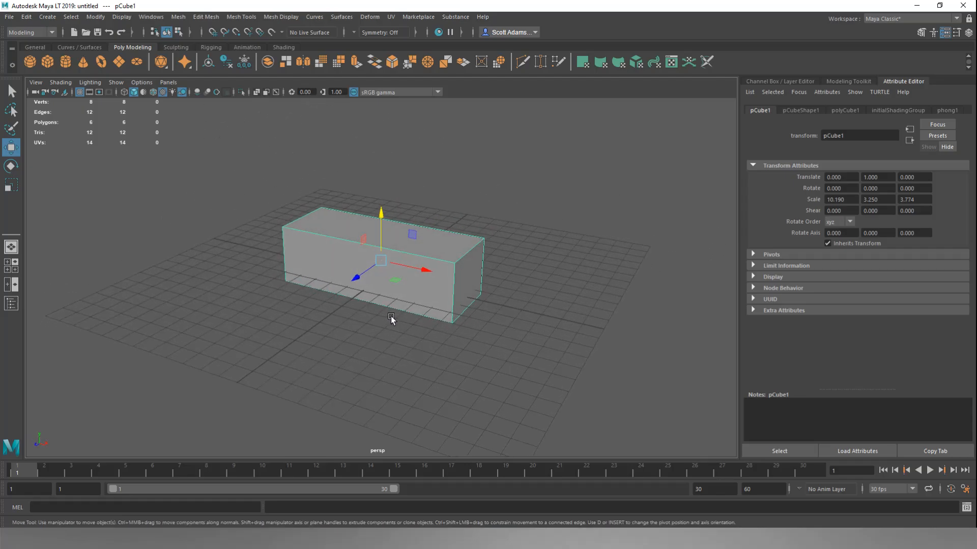
Edit the box's pivot and move it vertically down to the level of the bottom corners with point snapping.
key(d)
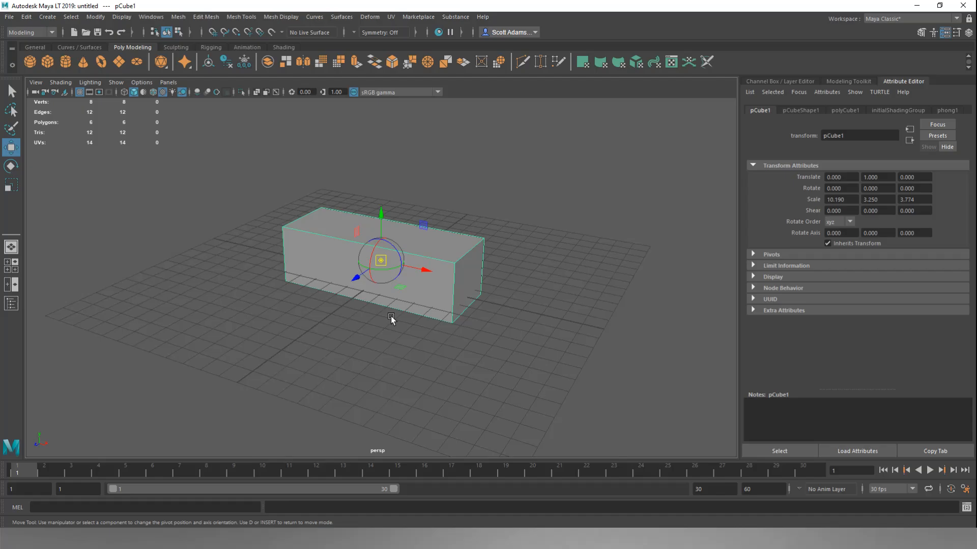
alt+drag(391, 316, 385, 264)
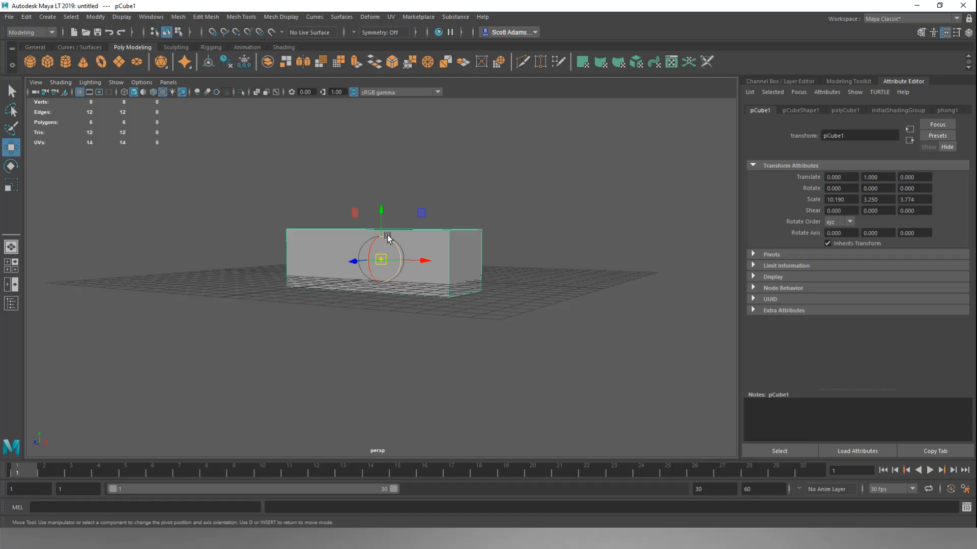
alt+drag(387, 234, 366, 311)
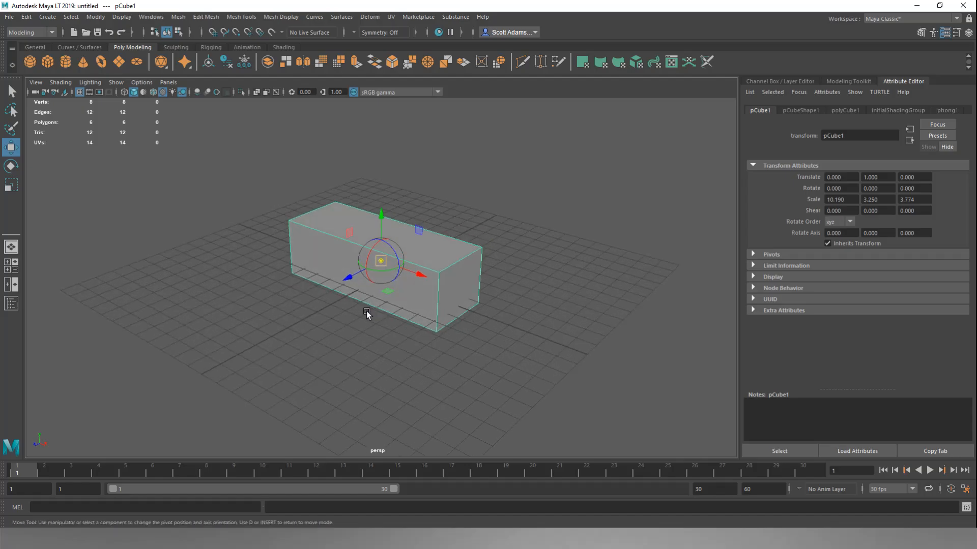
key(v)
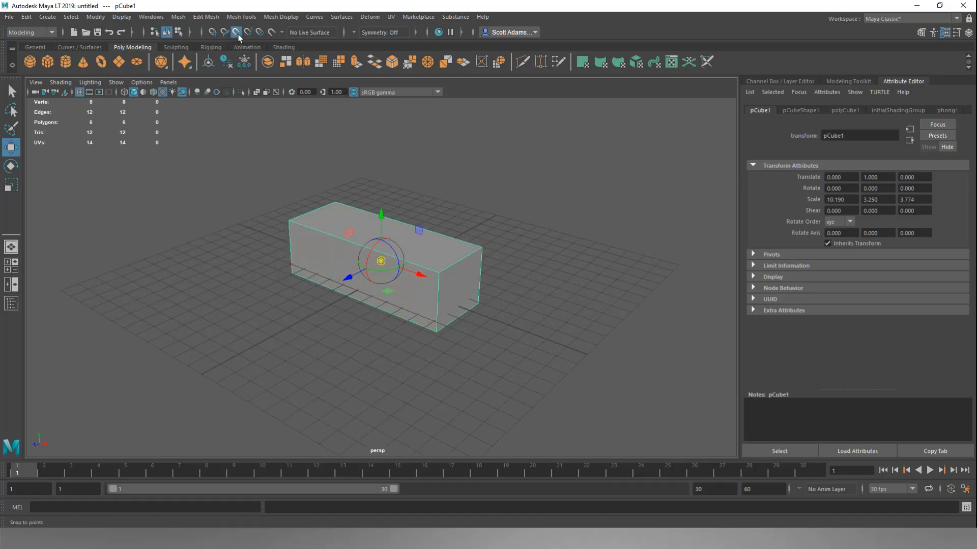
key(v)
click(236, 32)
key(v)
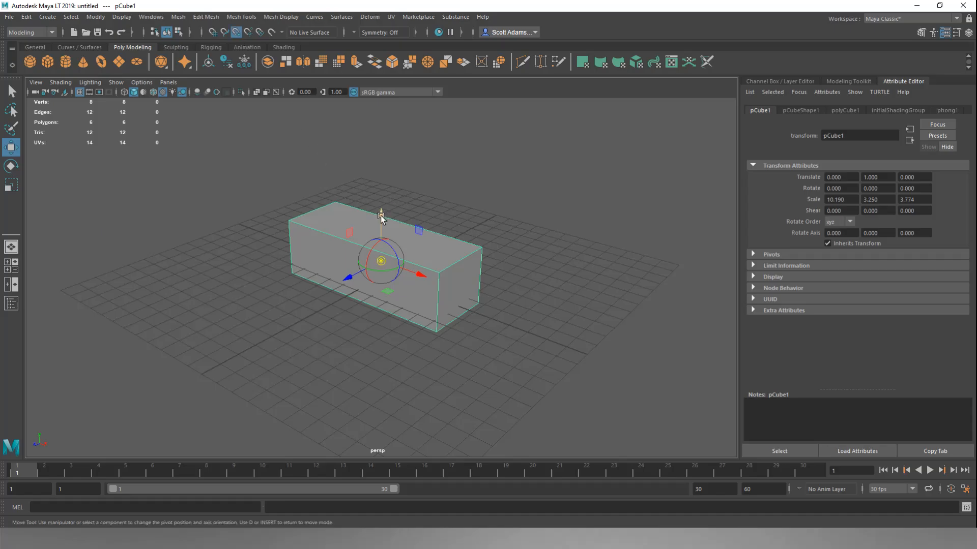
click(381, 216)
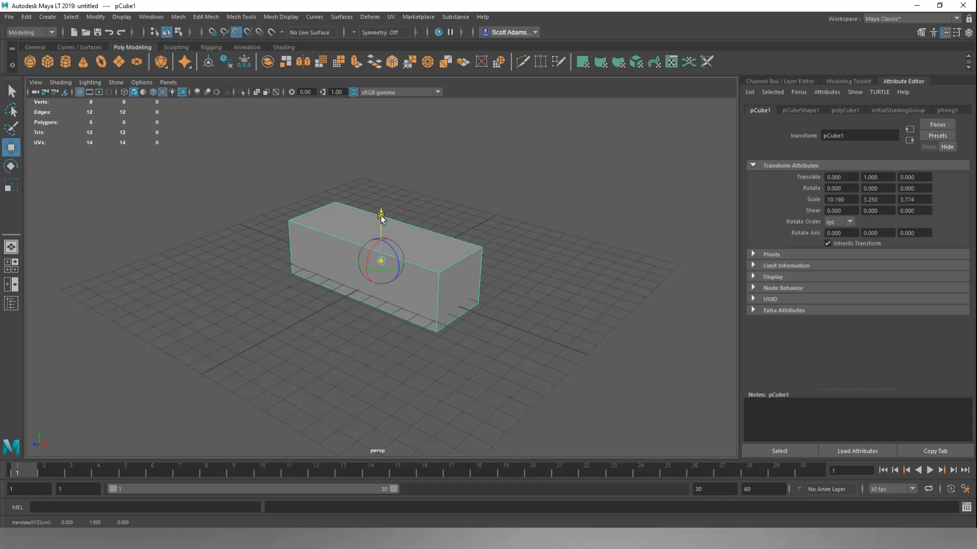
drag(381, 216, 442, 316)
drag(435, 333, 461, 325)
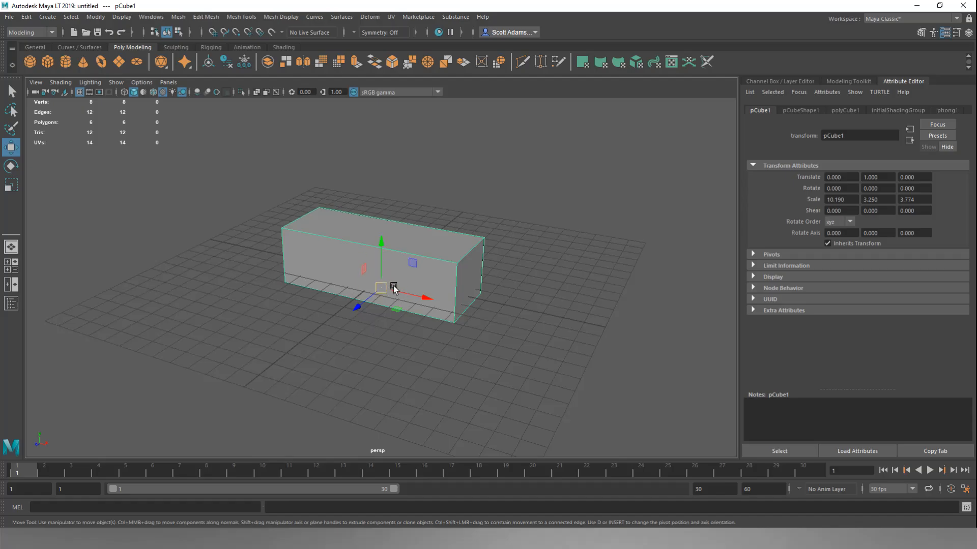
Move the box up with temporary grid snapping so its base sits on the grid, at a Y translation of 1.625.
alt+drag(397, 354, 396, 341)
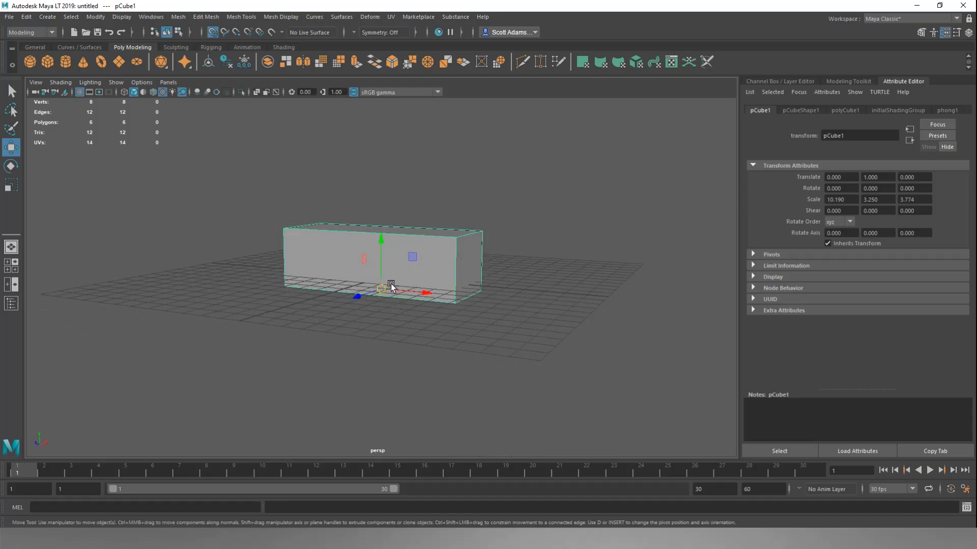
drag(382, 280, 382, 268)
alt+drag(428, 312, 356, 288)
click(377, 325)
click(408, 272)
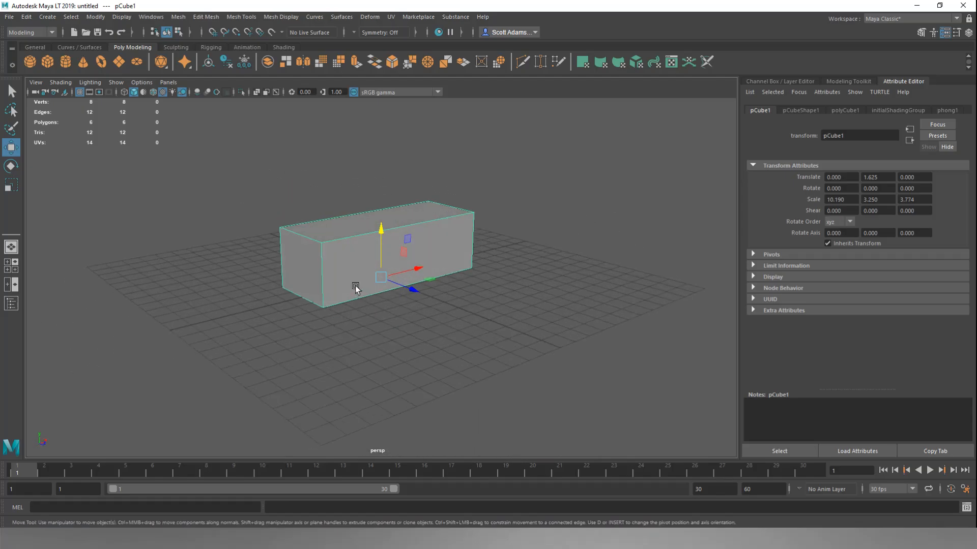
alt+drag(474, 235, 251, 308)
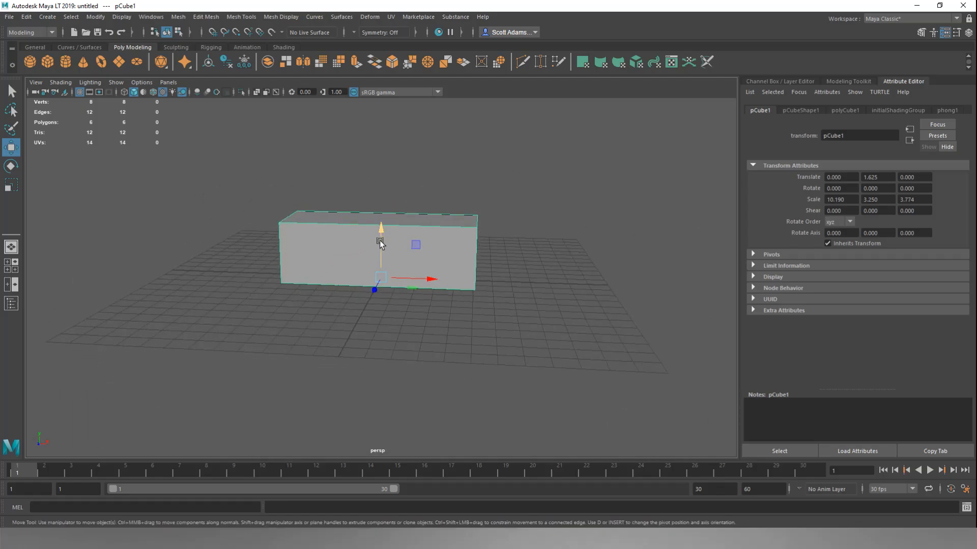